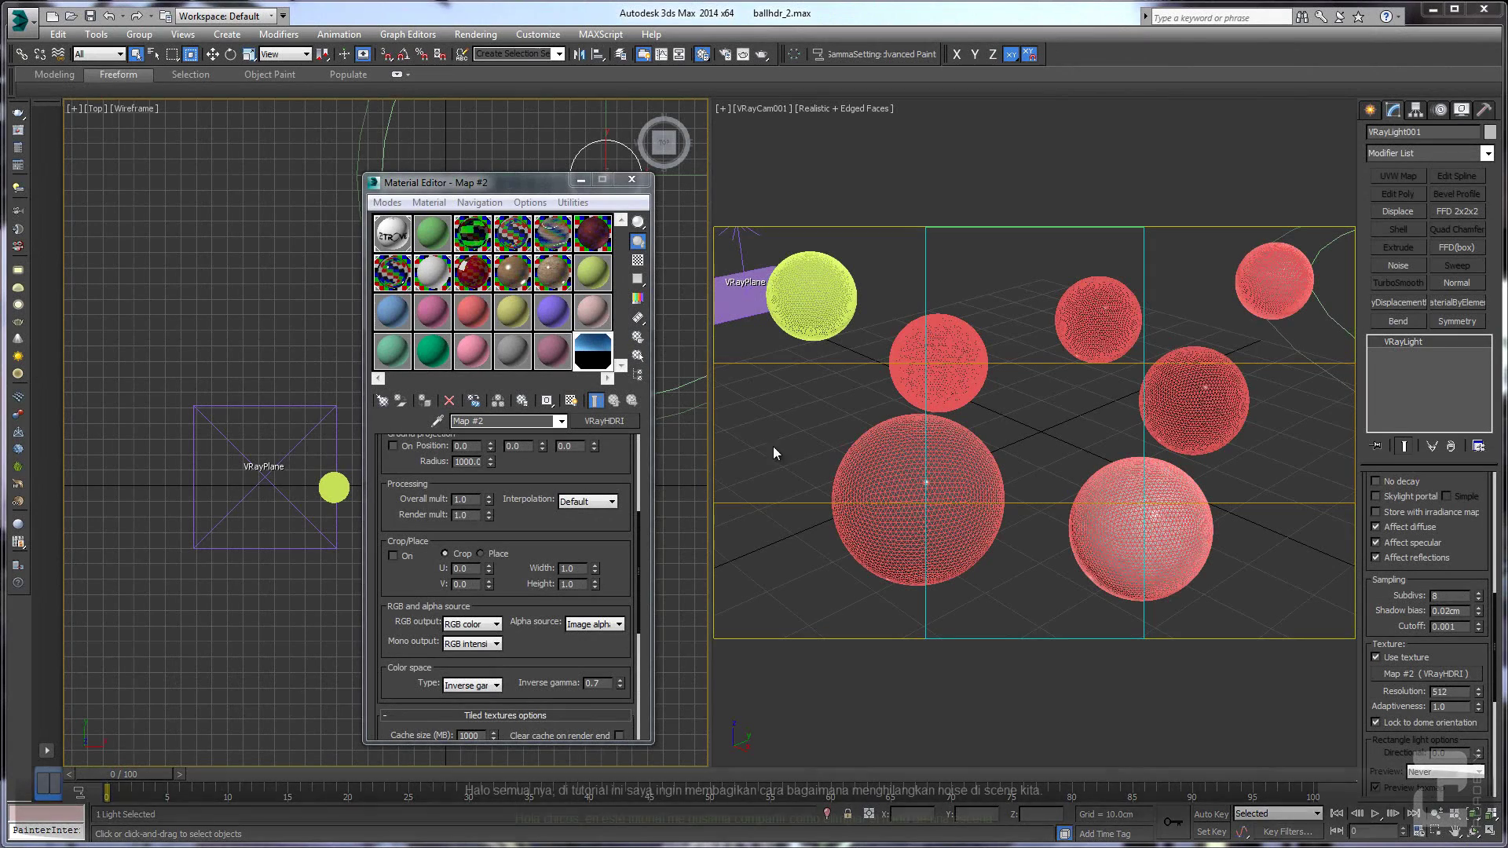
Show the Render Elements list and inspect the VRayLighting and VRayGlobalIllumination element parameters
{"action": "left_click_drag", "start_coordinate": [542, 182], "coordinate": [546, 163]}
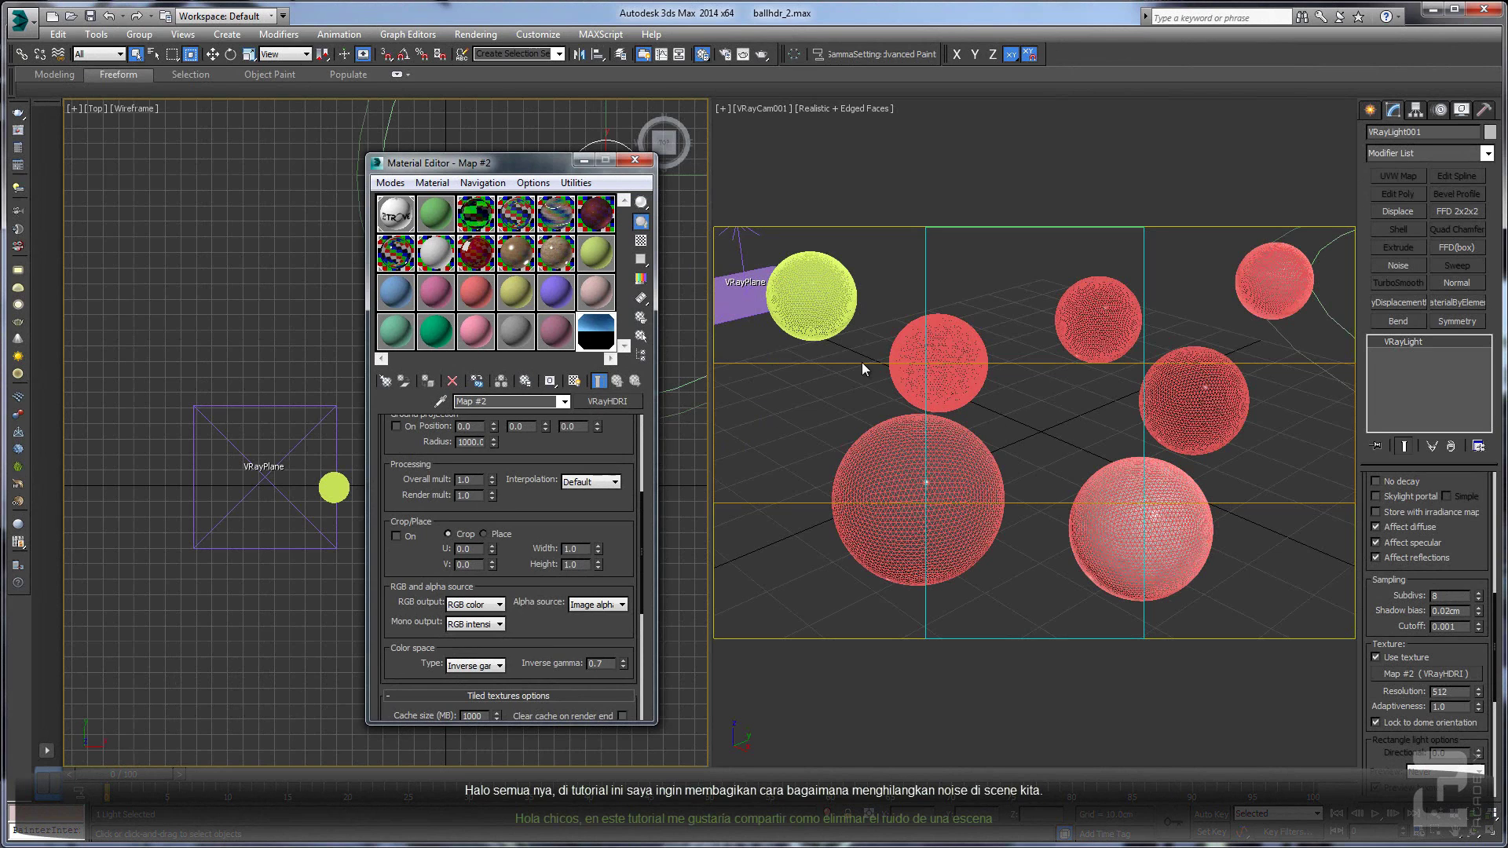
{"action": "left_click_drag", "start_coordinate": [549, 168], "coordinate": [552, 172]}
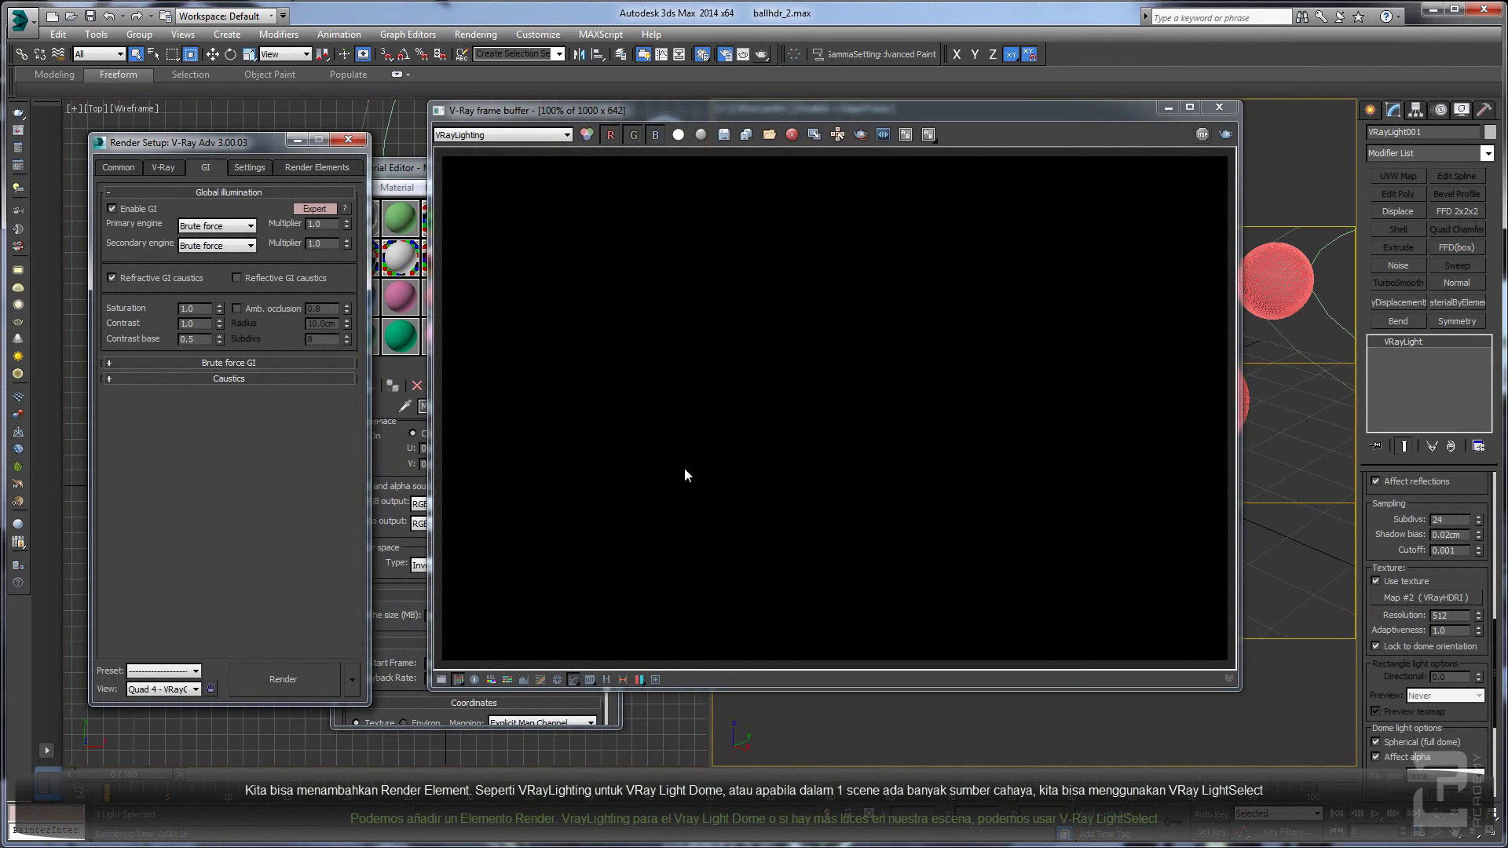
{"action": "left_click", "coordinate": [300, 167]}
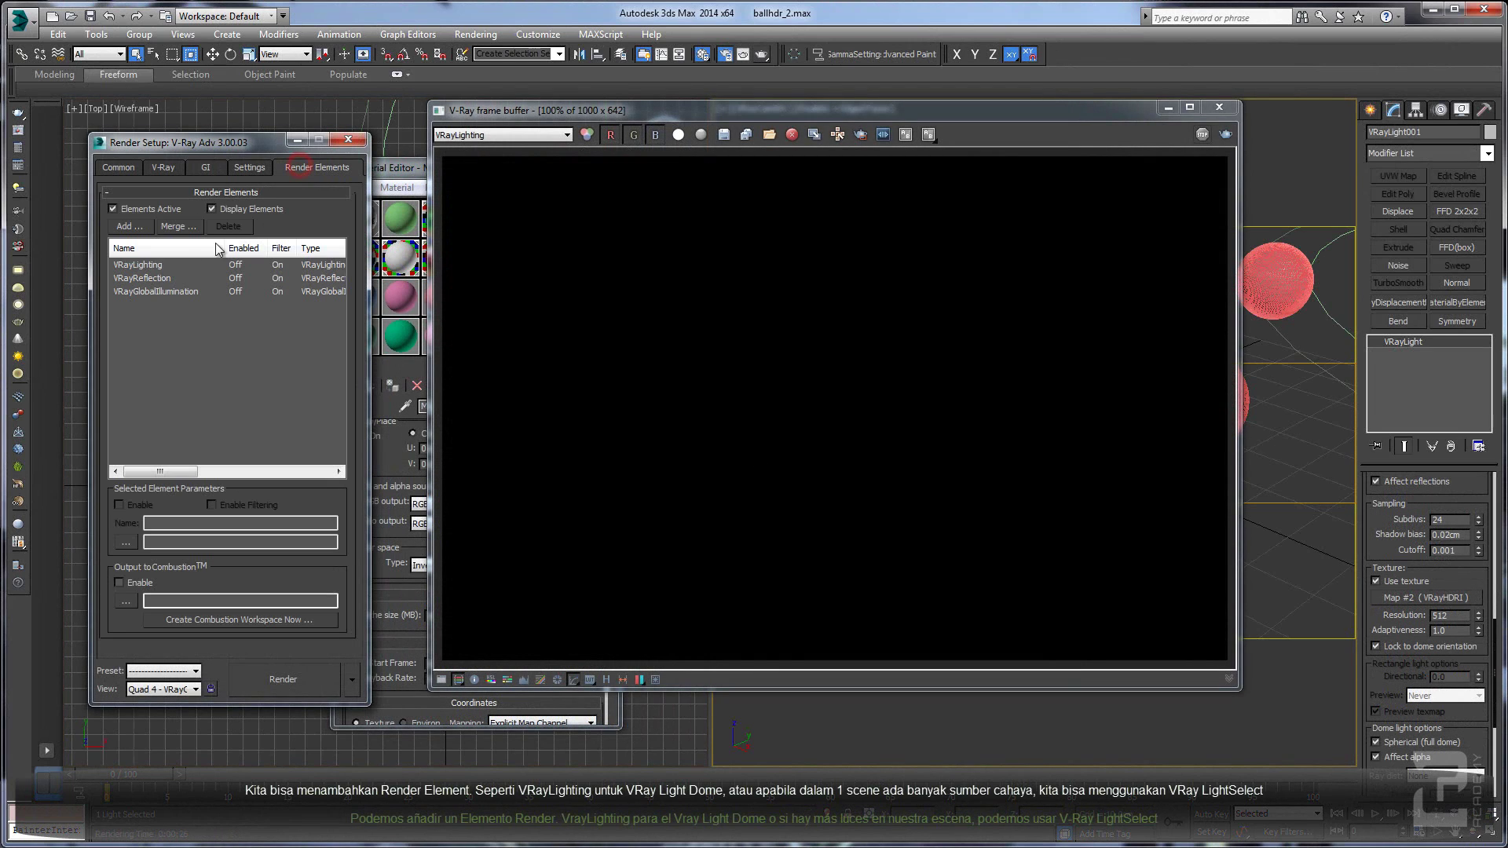
{"action": "left_click", "coordinate": [147, 267]}
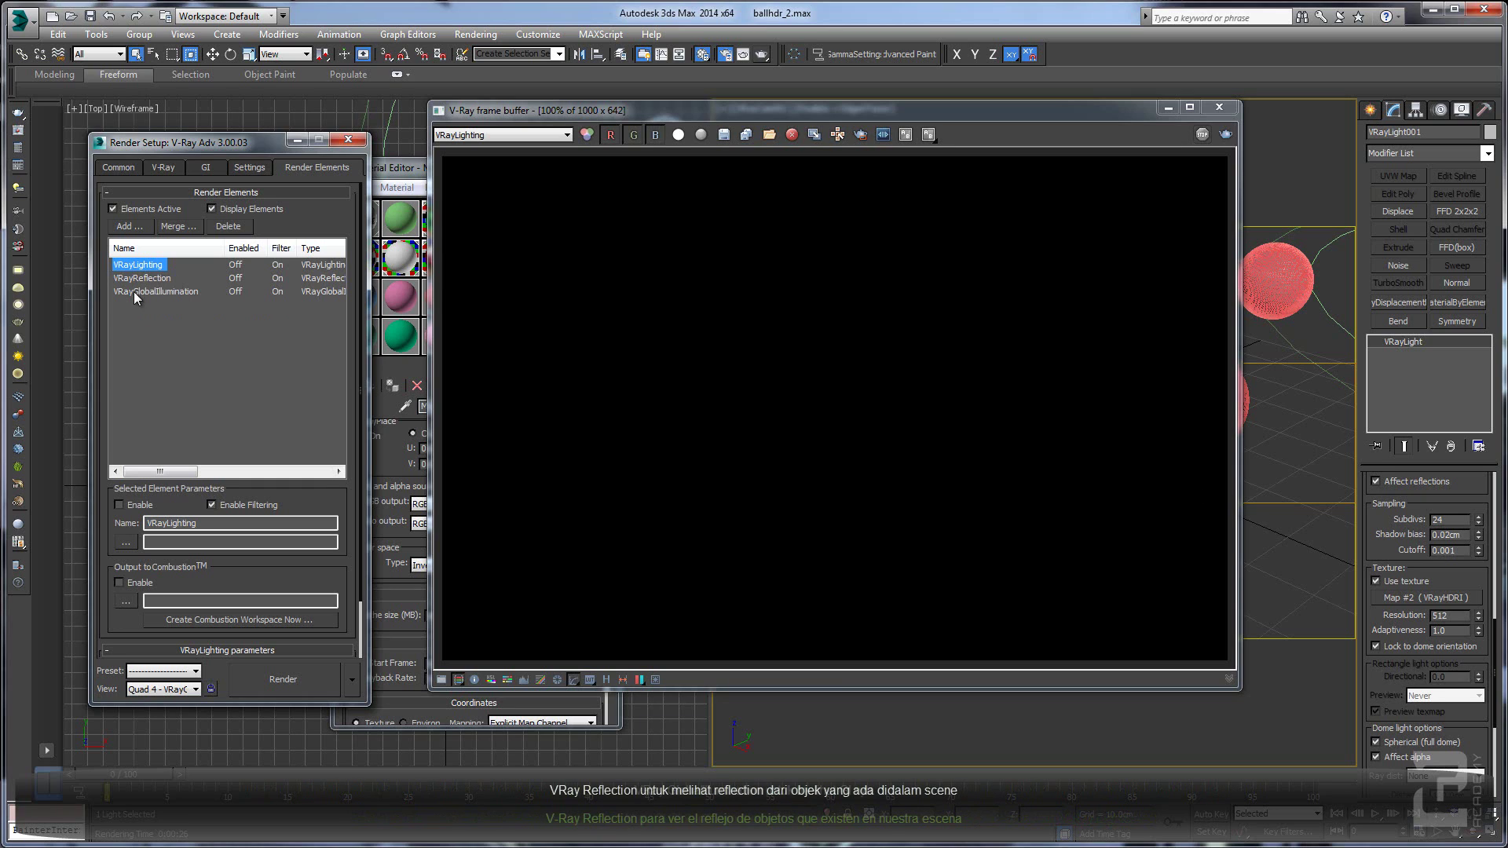
{"action": "left_click", "coordinate": [134, 292]}
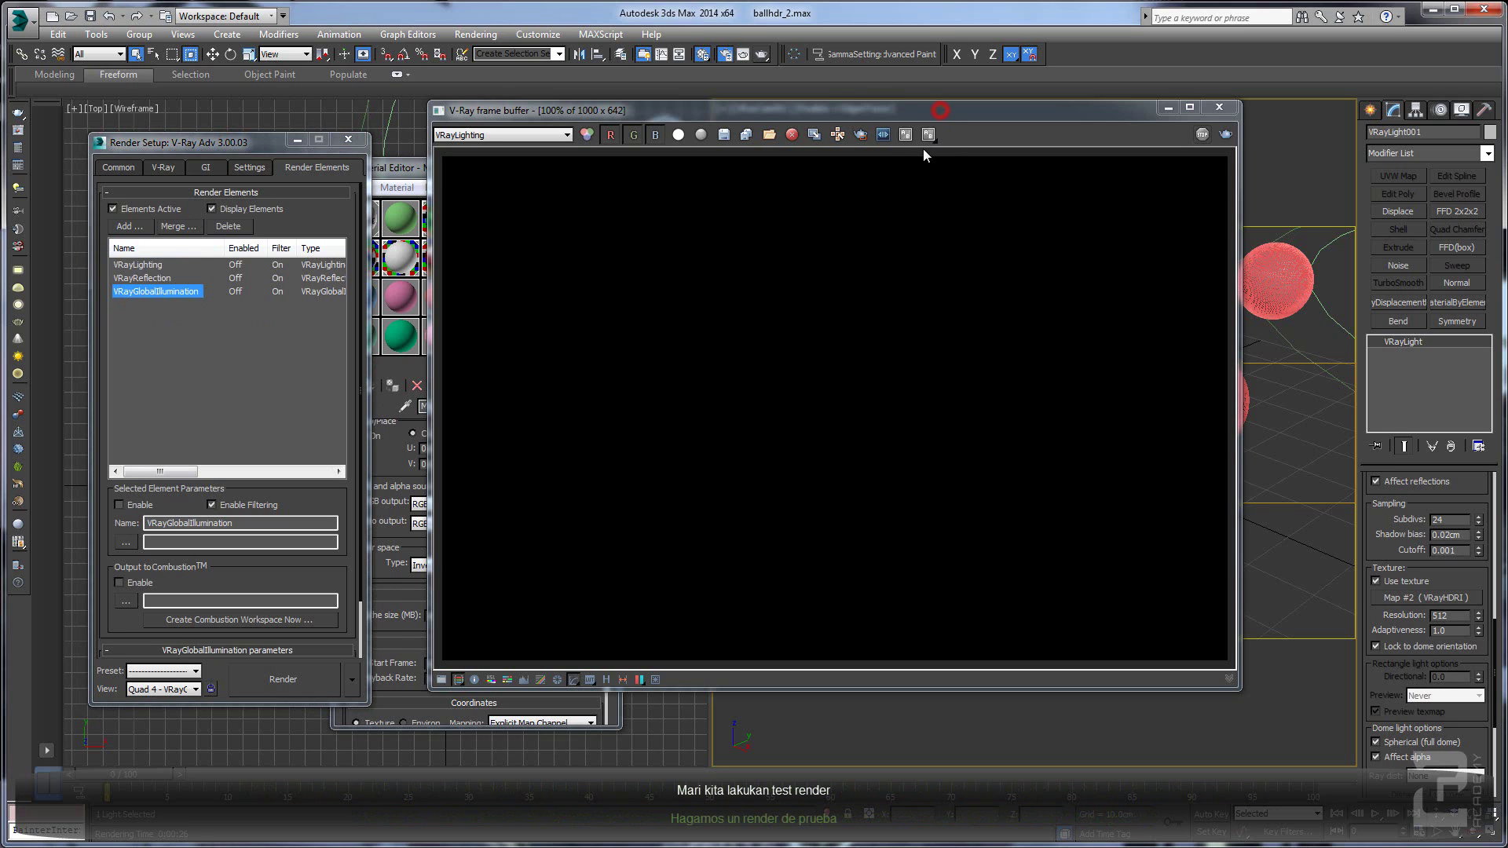
Change the dome light's Subdivs from 24 to 8 and render a full test image of the spheres
{"action": "left_click_drag", "start_coordinate": [940, 111], "coordinate": [938, 154]}
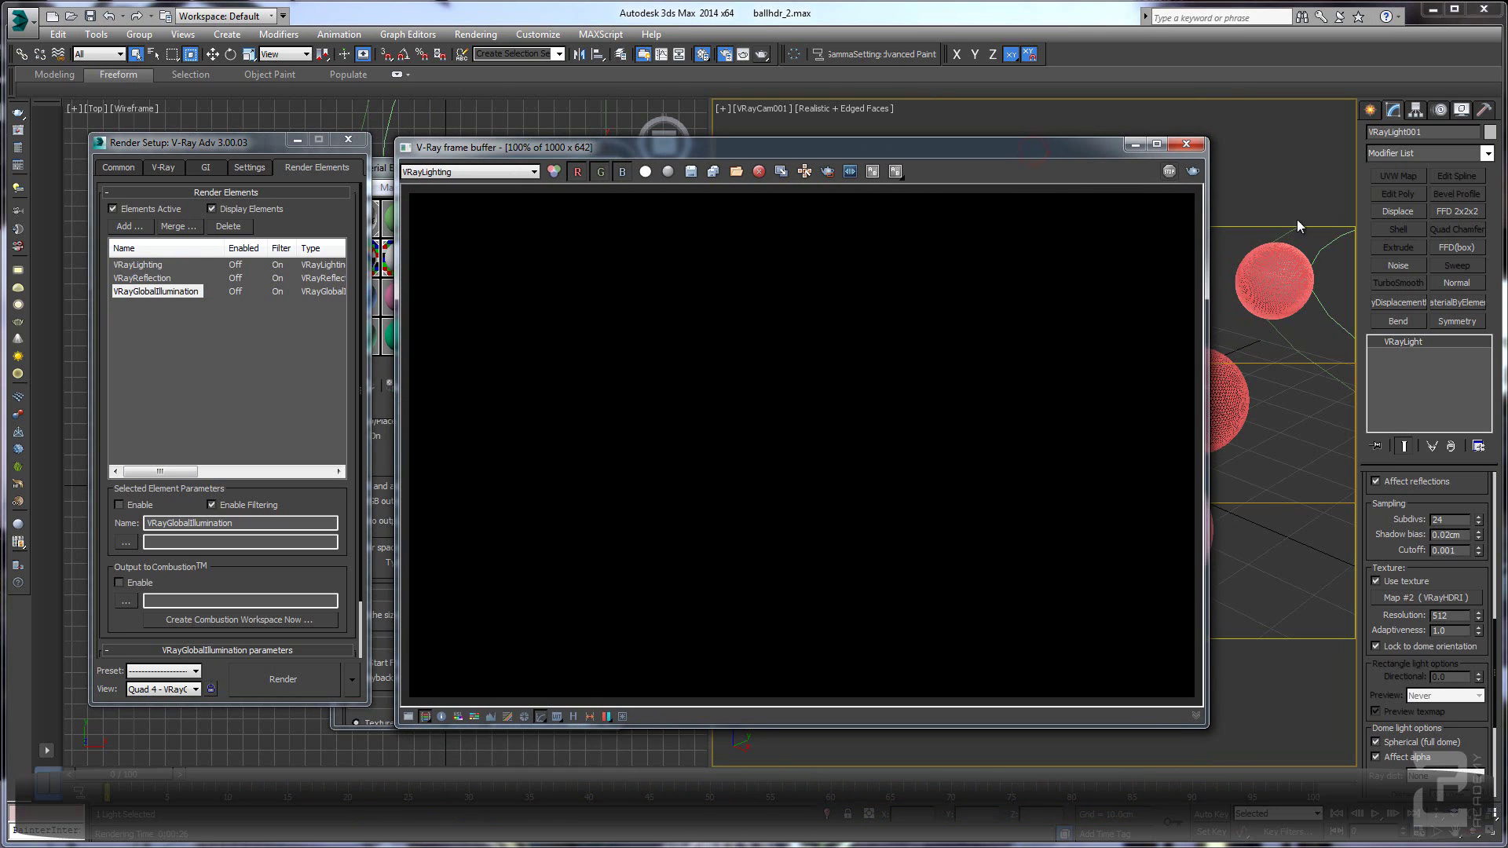
{"action": "double_click", "coordinate": [1458, 521]}
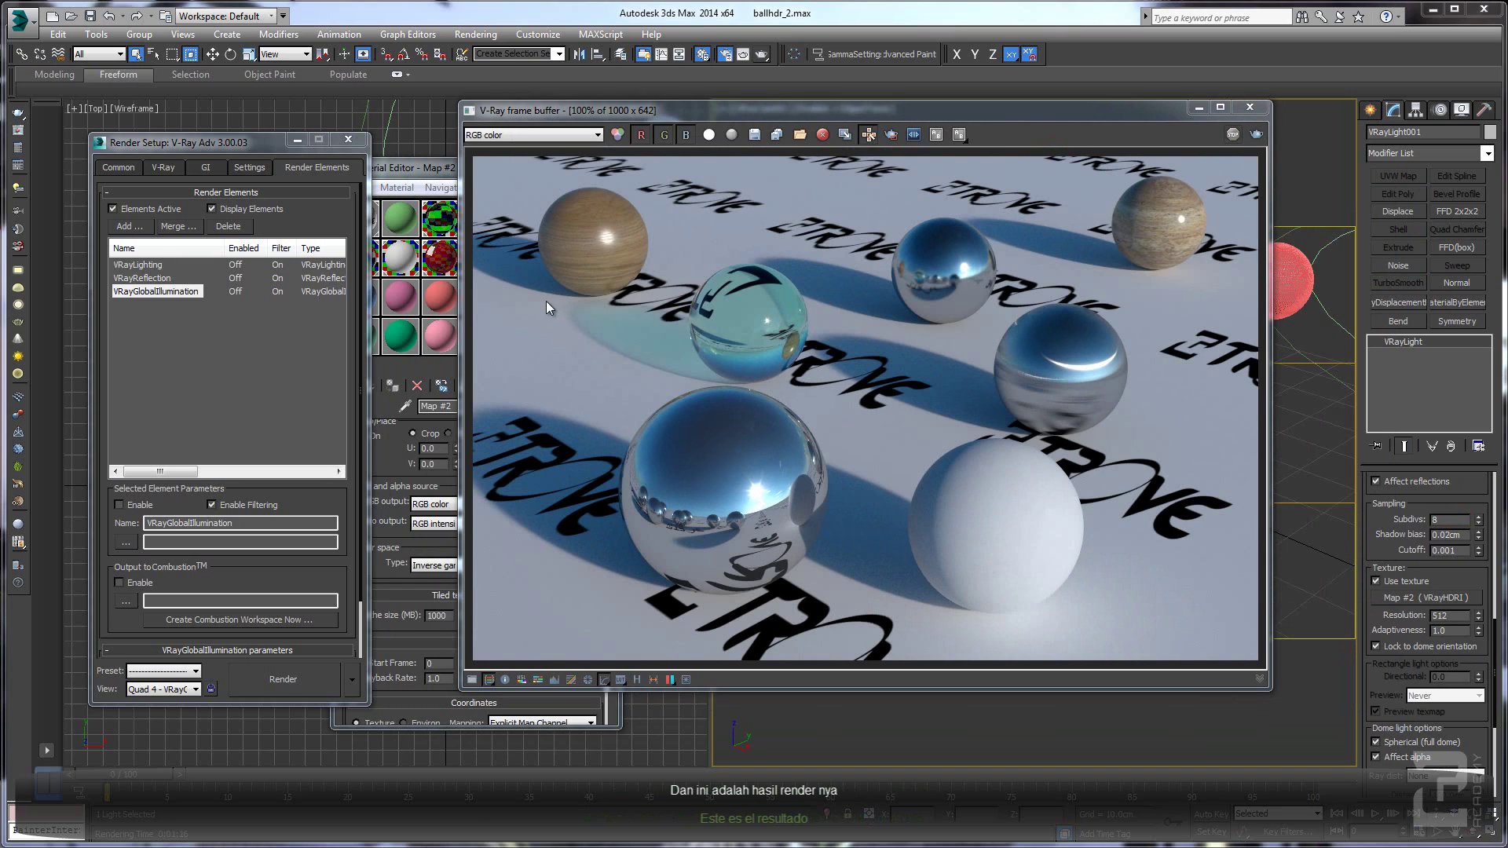
{"action": "left_click_drag", "start_coordinate": [667, 110], "coordinate": [690, 130]}
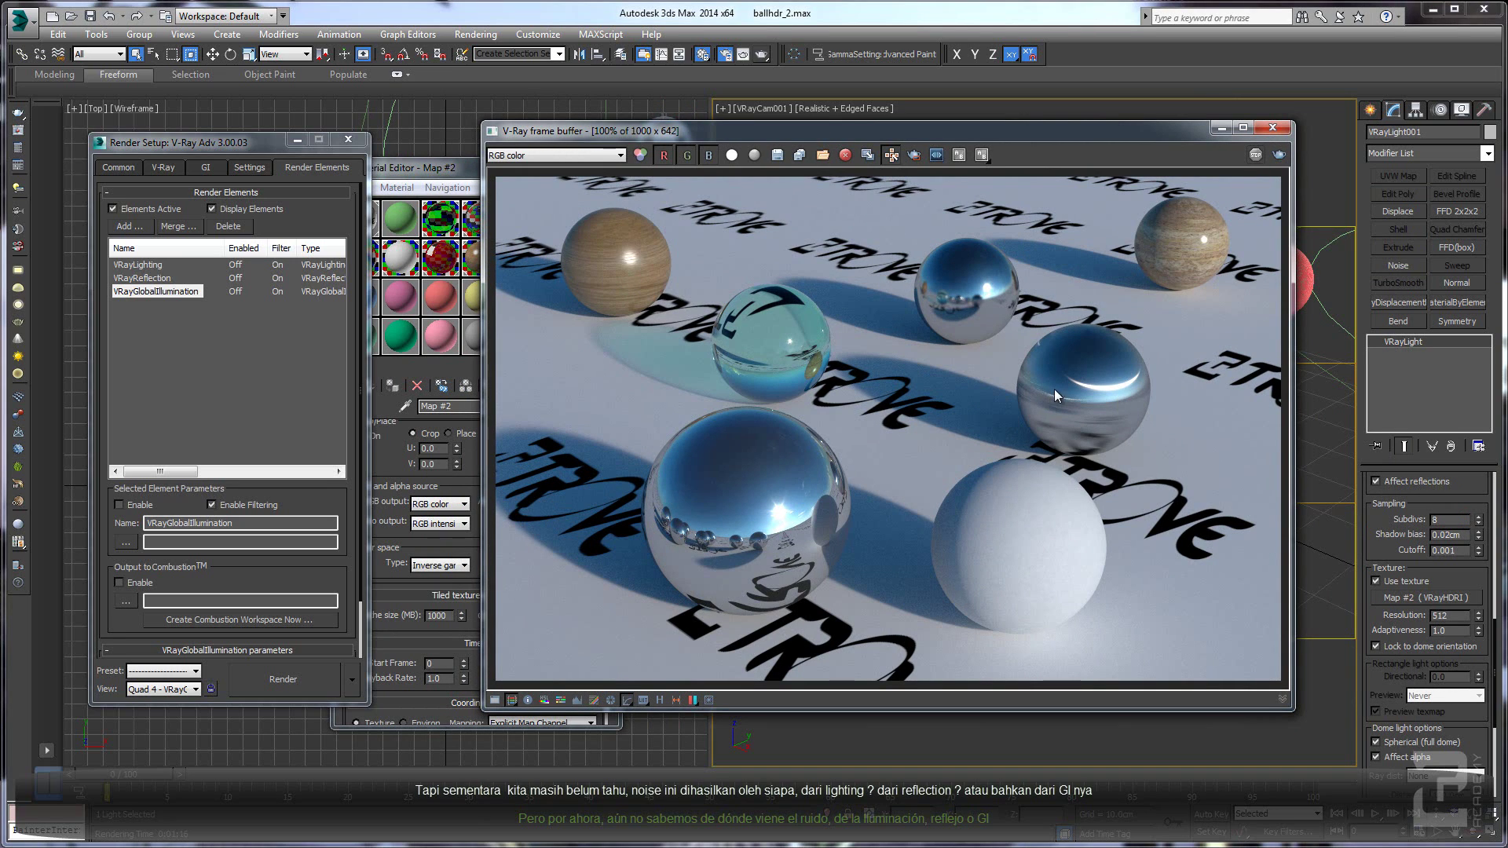
View the VRayLighting and then the VRayReflection pass in the frame buffer
{"action": "left_click_drag", "start_coordinate": [579, 139], "coordinate": [571, 129]}
{"action": "left_click", "coordinate": [563, 147]}
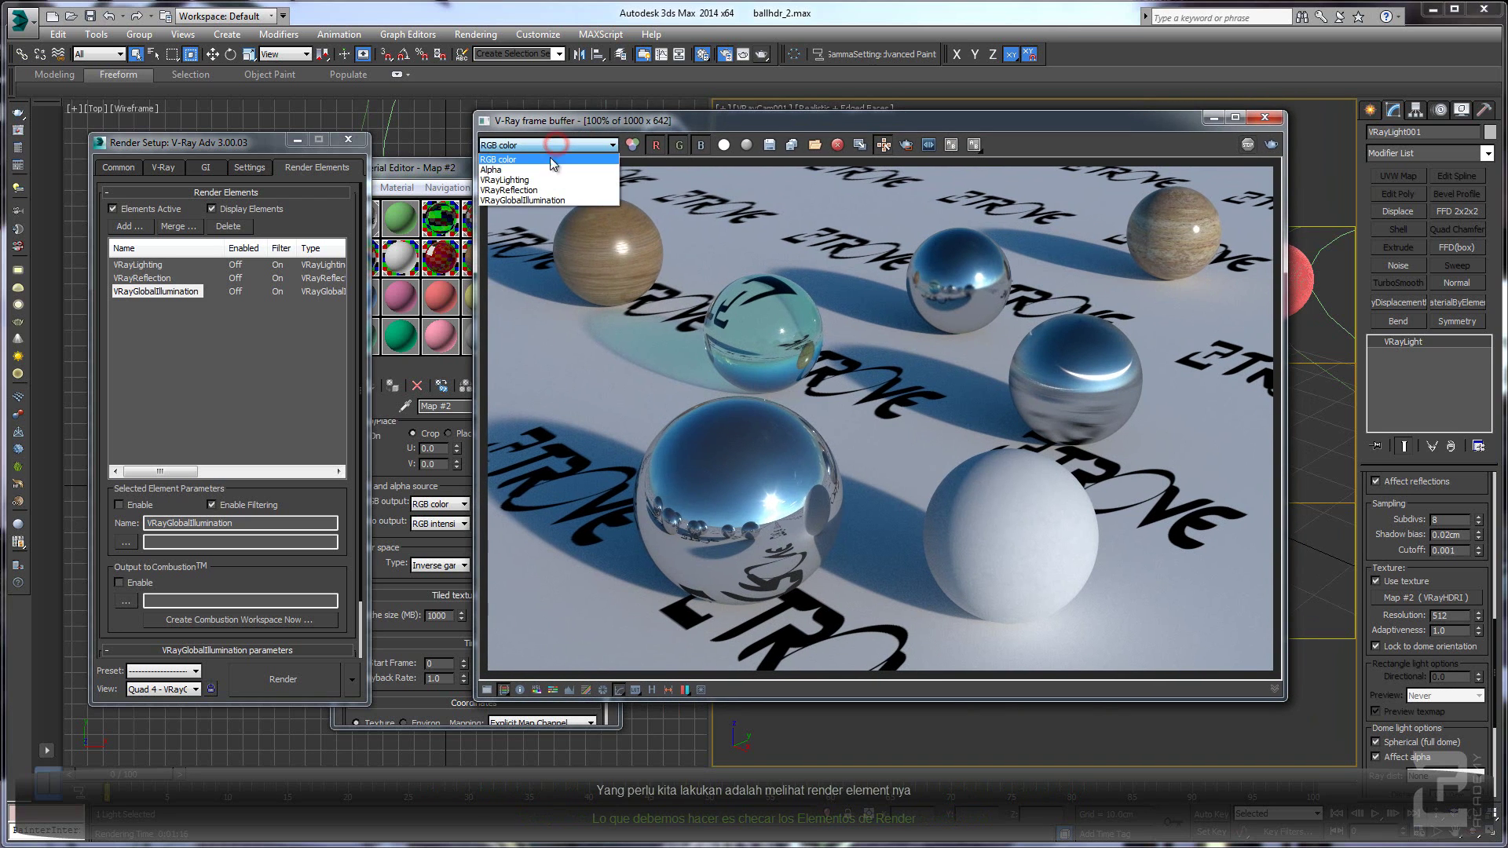
{"action": "left_click", "coordinate": [545, 180]}
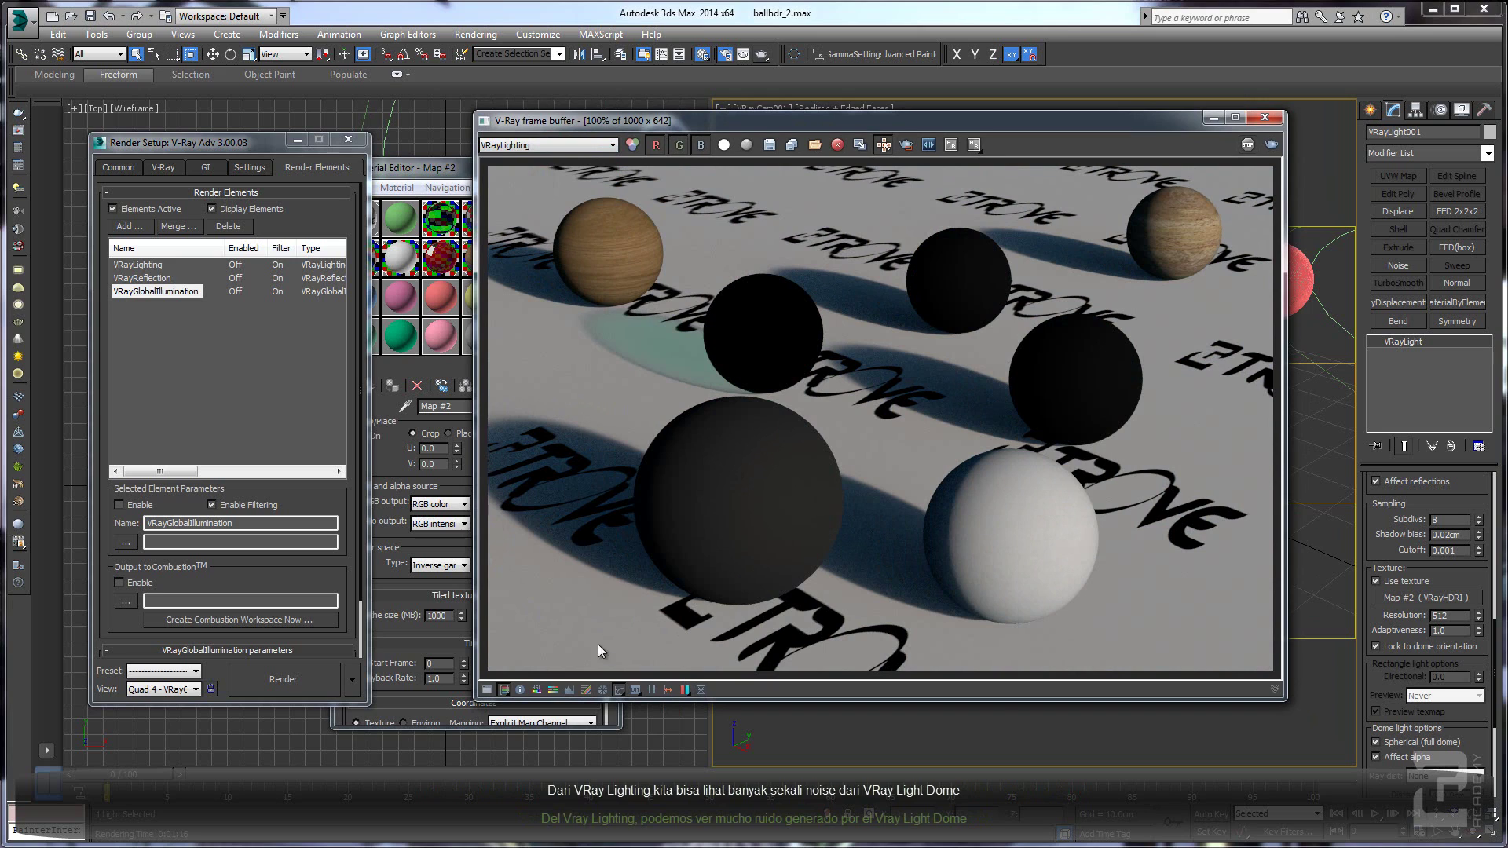
{"action": "left_click", "coordinate": [577, 144]}
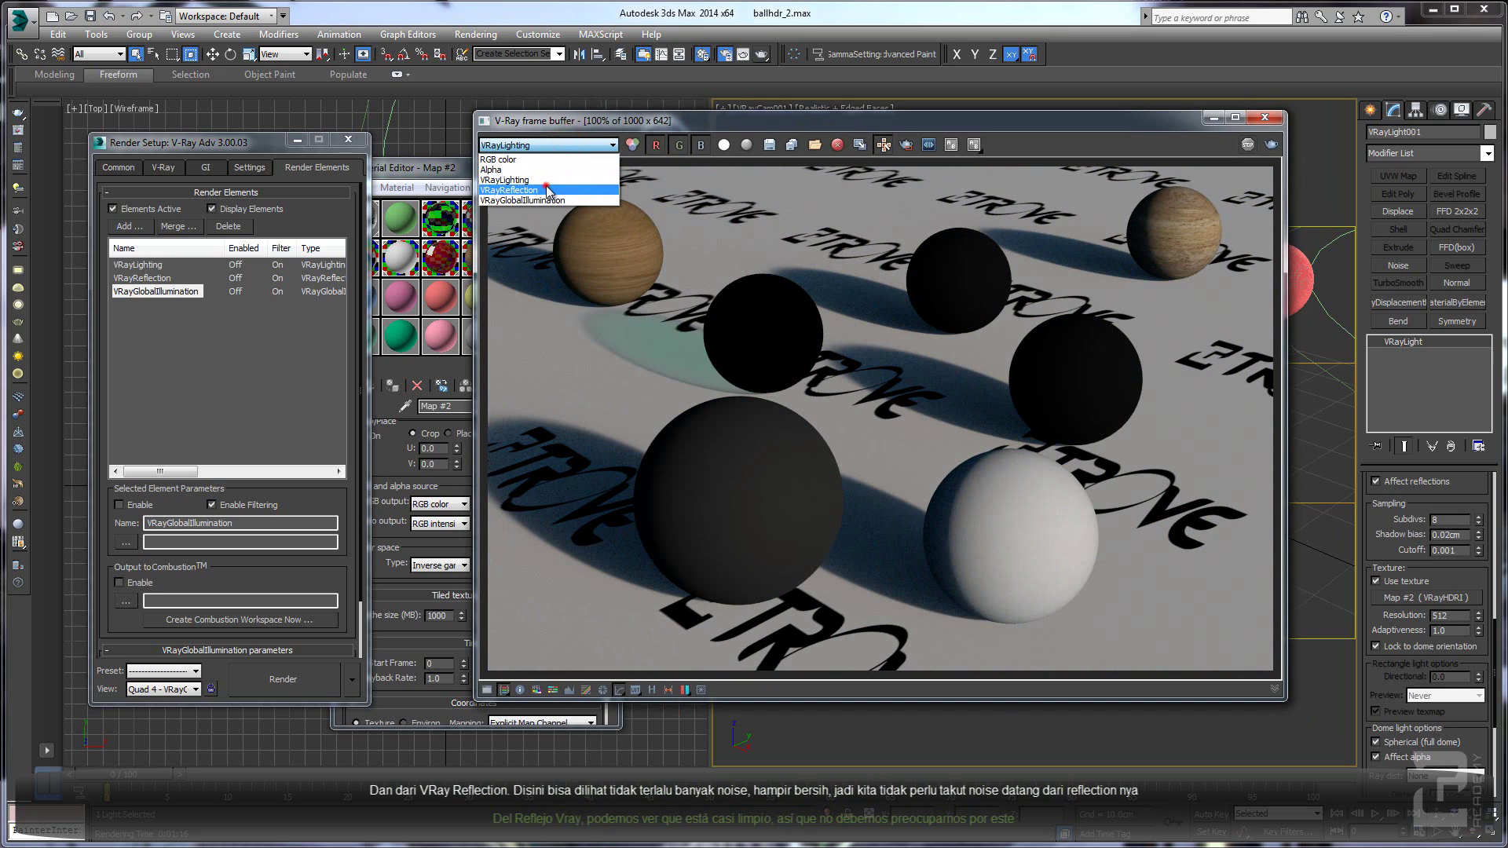
{"action": "left_click", "coordinate": [547, 190]}
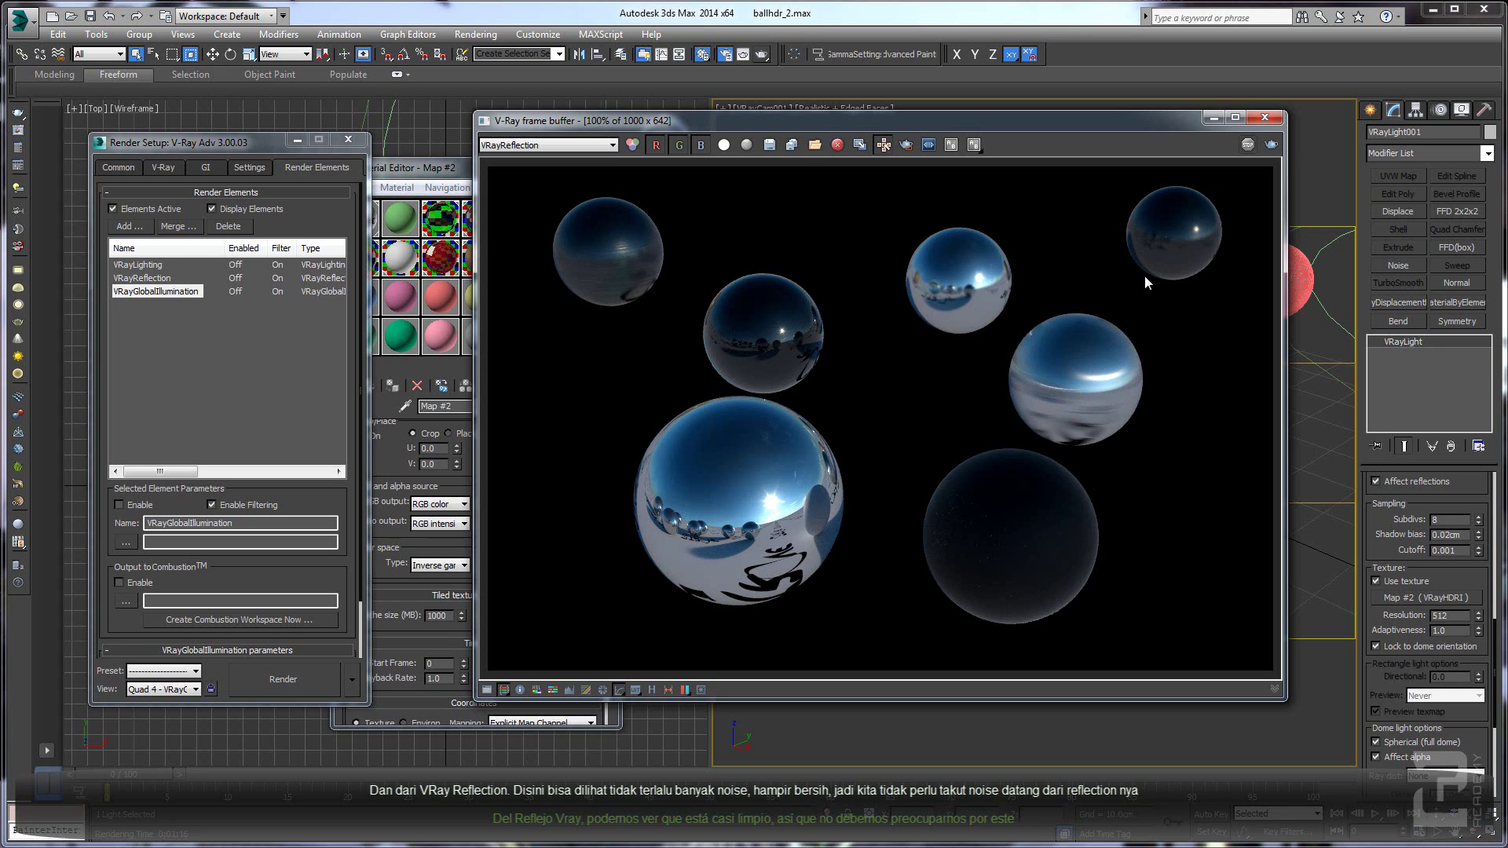
Show the VRayGlobalIllumination pass and bring up the brute-force GI settings
{"action": "left_click", "coordinate": [572, 148]}
{"action": "left_click", "coordinate": [555, 200]}
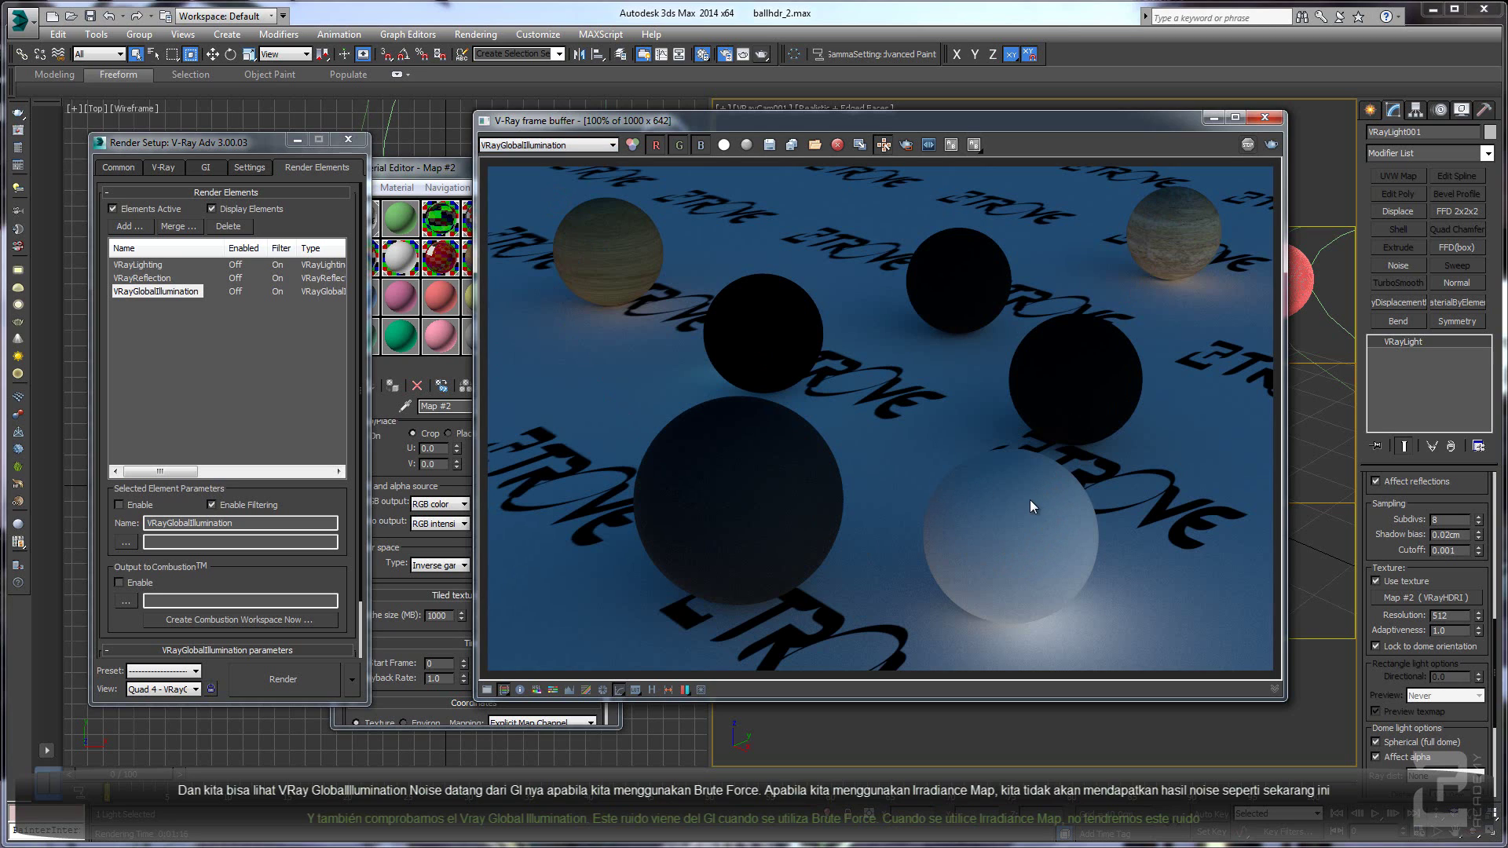
{"action": "left_click_drag", "start_coordinate": [208, 143], "coordinate": [212, 136]}
{"action": "left_click", "coordinate": [210, 160]}
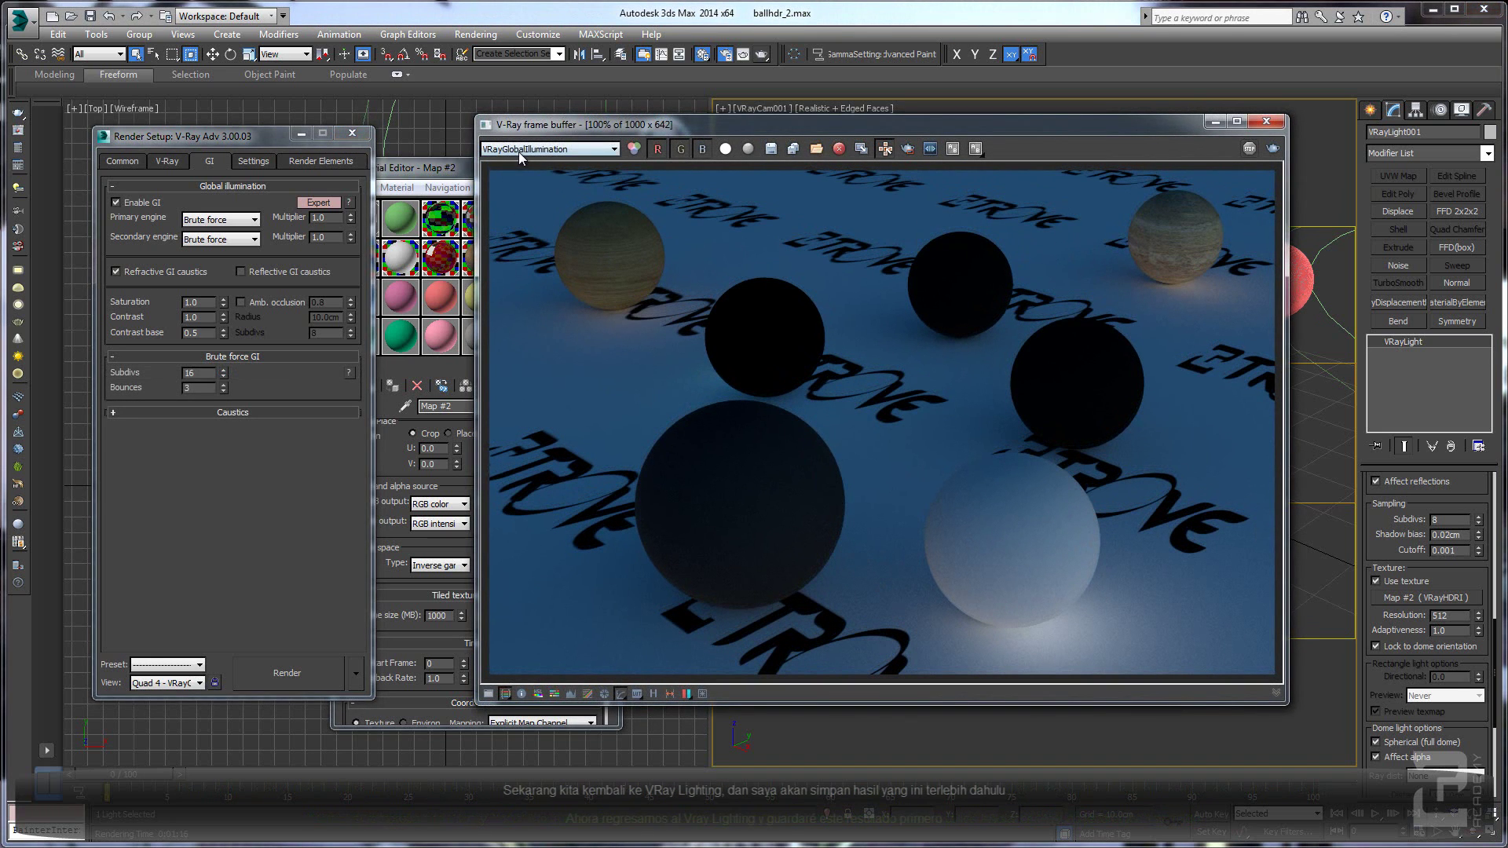
Switch back to the VRayLighting pass and open the Render History panel
{"action": "left_click", "coordinate": [520, 149]}
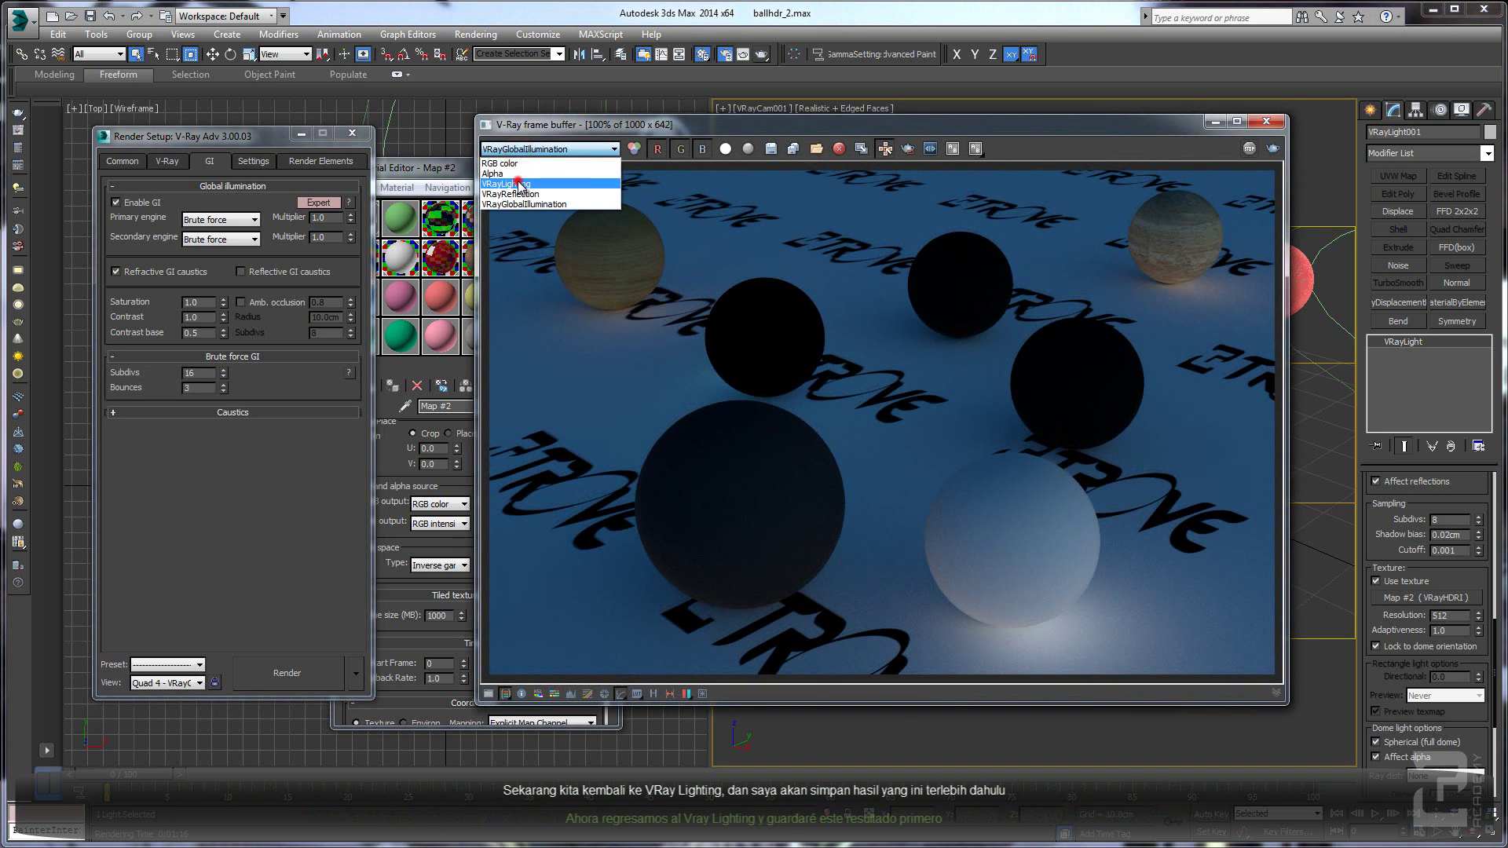
{"action": "left_click", "coordinate": [520, 183]}
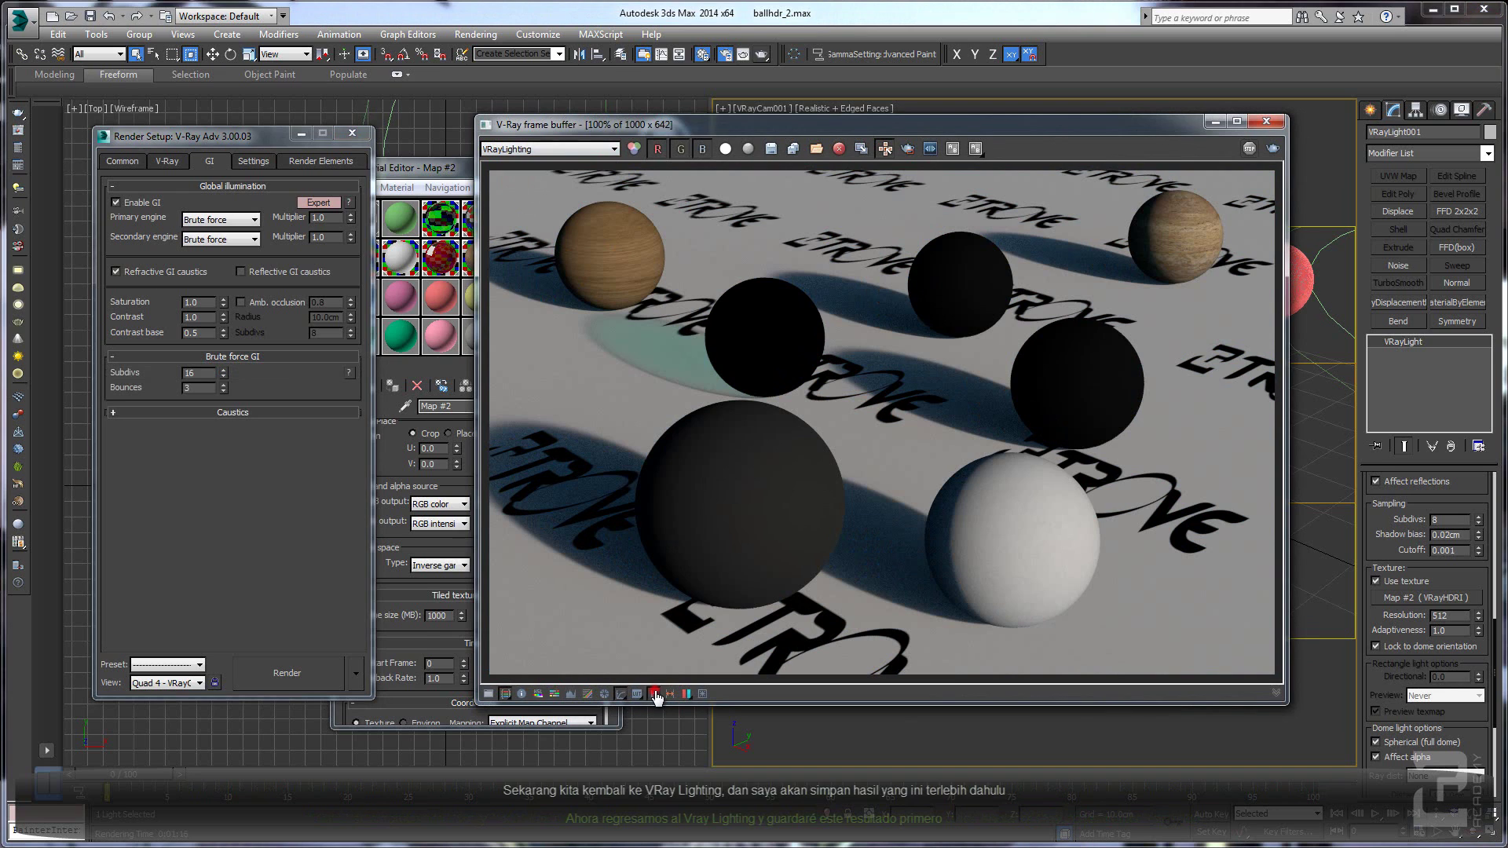
{"action": "left_click", "coordinate": [620, 695]}
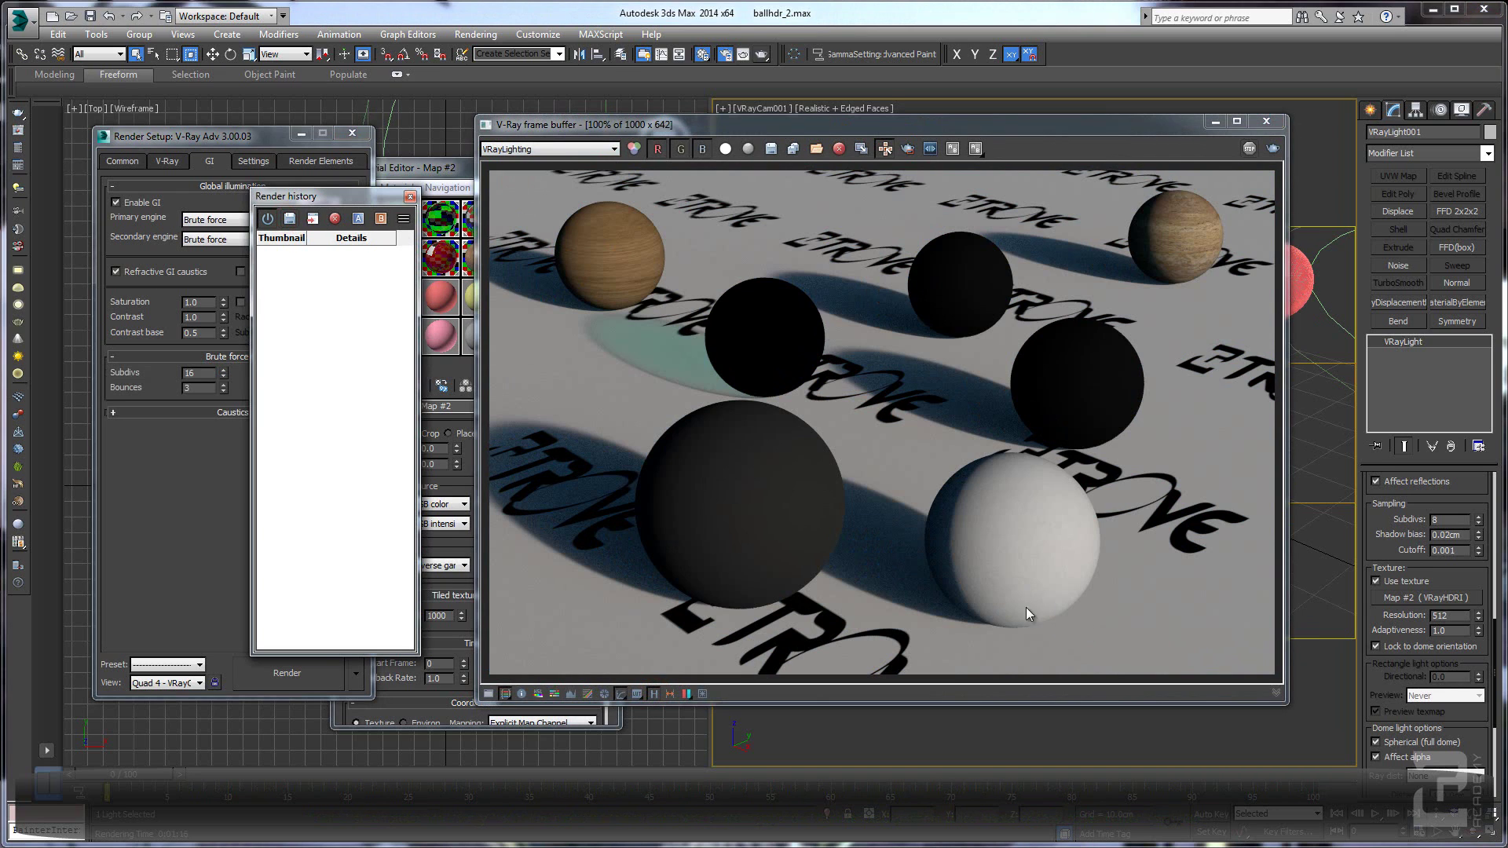
Set dome light Subdivs to 16 and region-render only the two front spheres
{"action": "double_click", "coordinate": [1452, 521]}
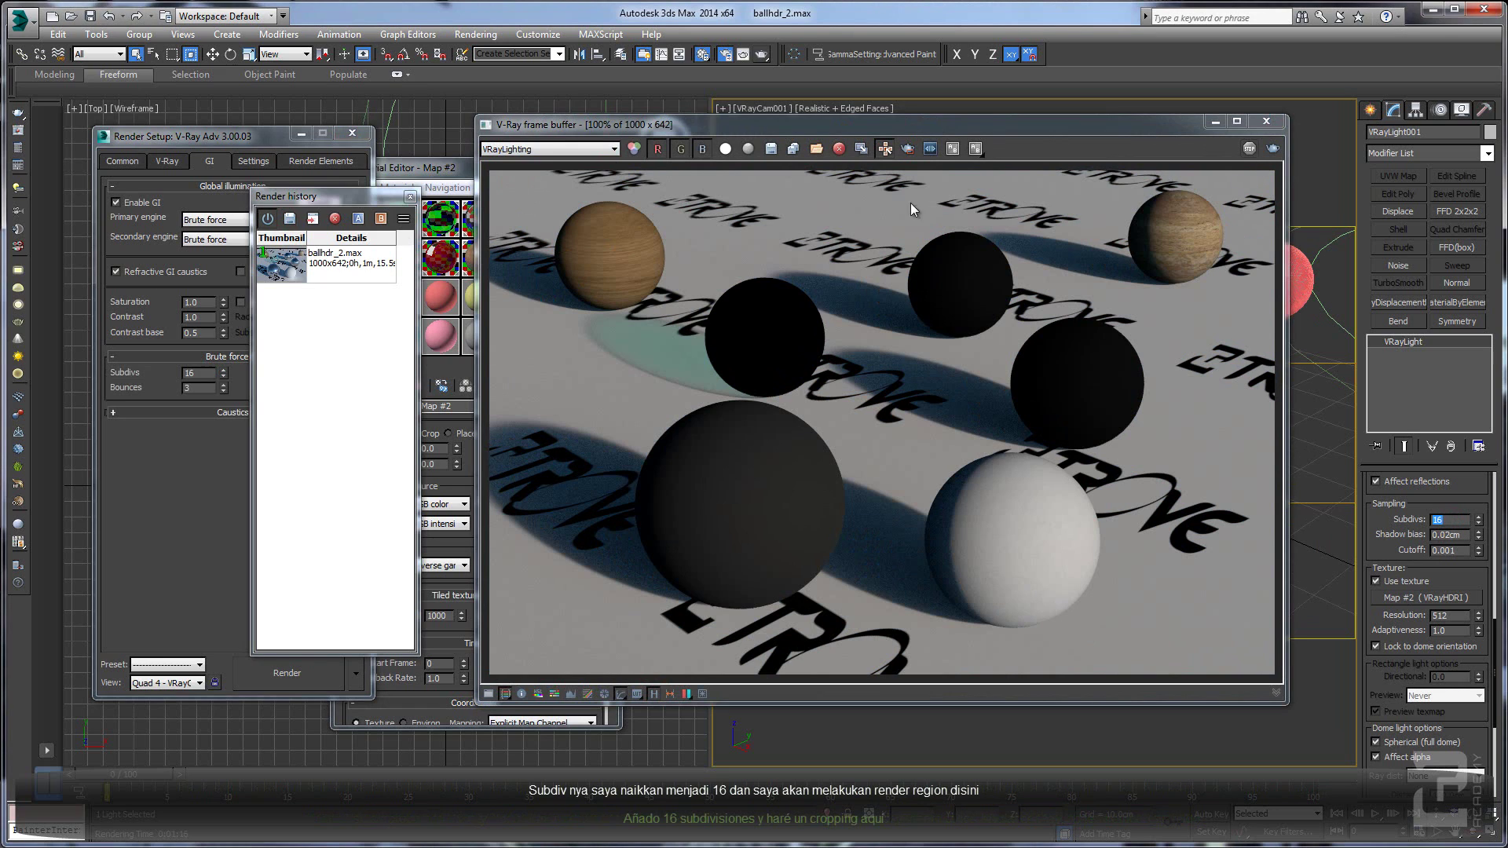
{"action": "left_click", "coordinate": [906, 155]}
{"action": "left_click_drag", "start_coordinate": [503, 428], "coordinate": [1096, 634]}
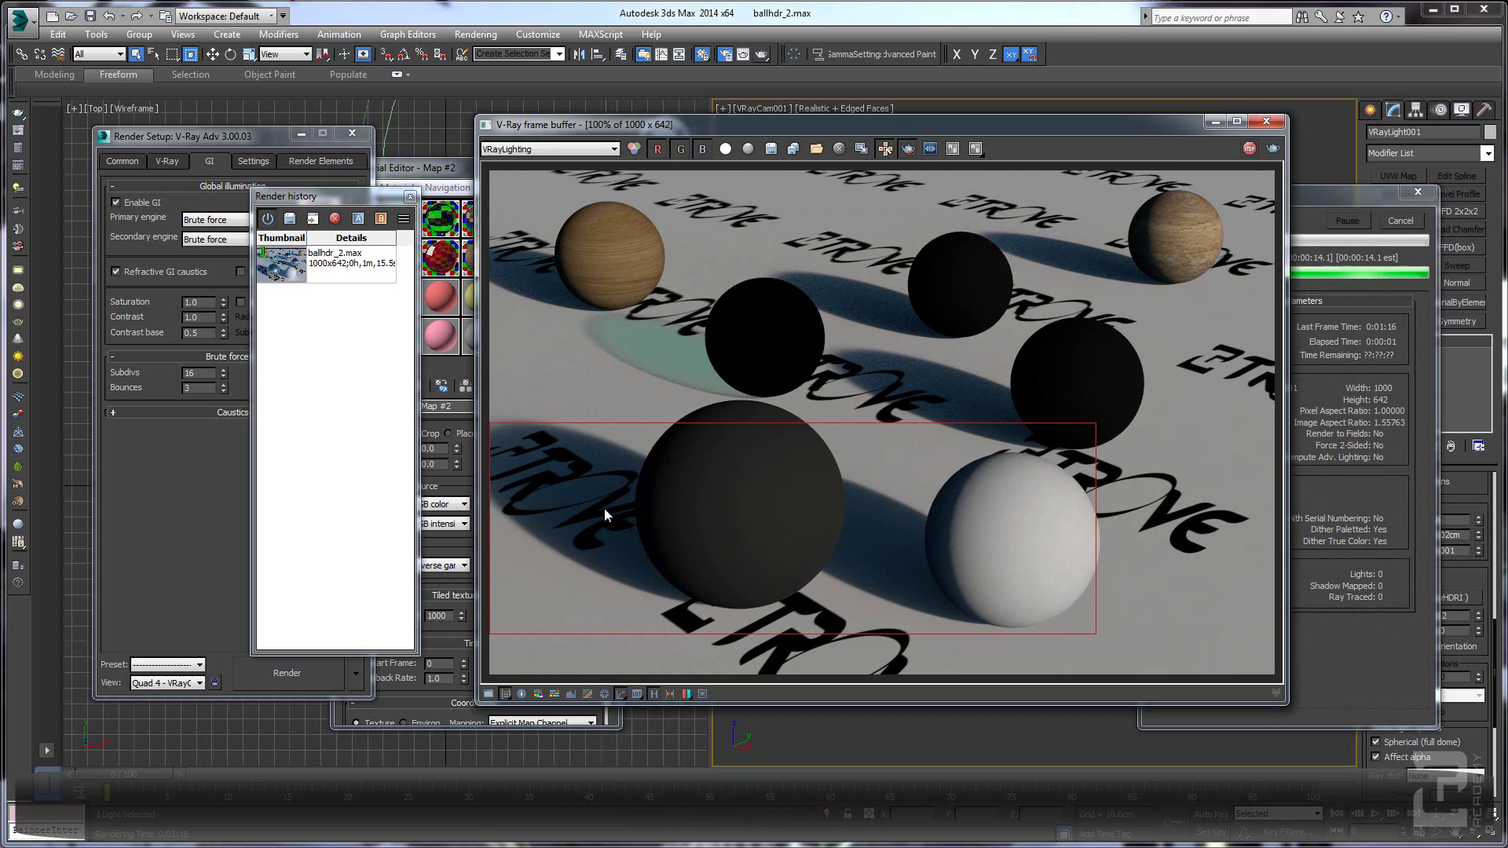
Save the 16-subdiv render to history, then set Subdivs to 24 and re-render the region
{"action": "left_click", "coordinate": [289, 220]}
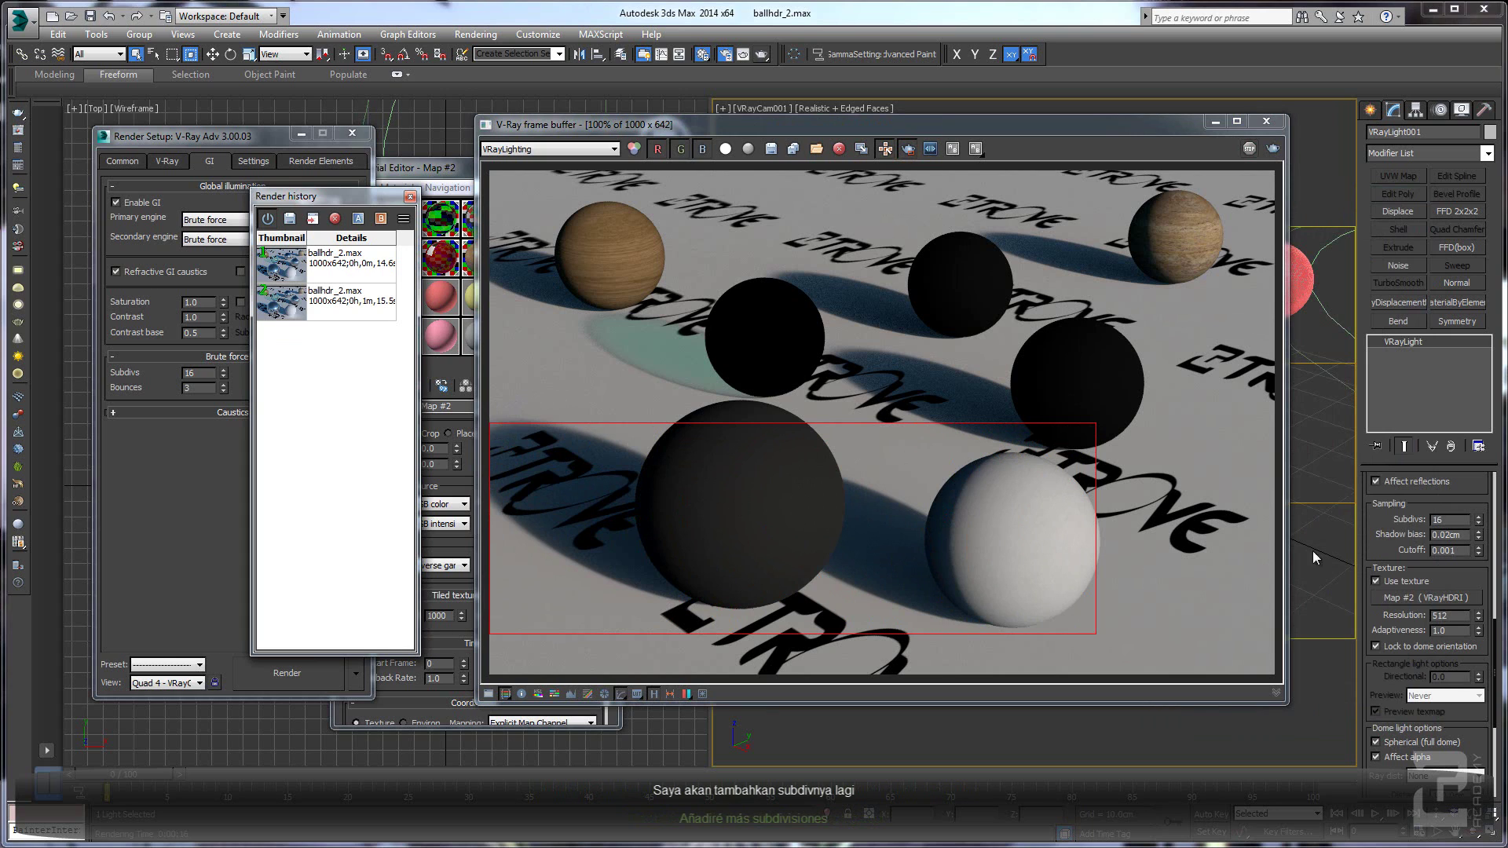
{"action": "double_click", "coordinate": [1466, 520]}
{"action": "type", "text": "24"}
{"action": "key", "text": "Return"}
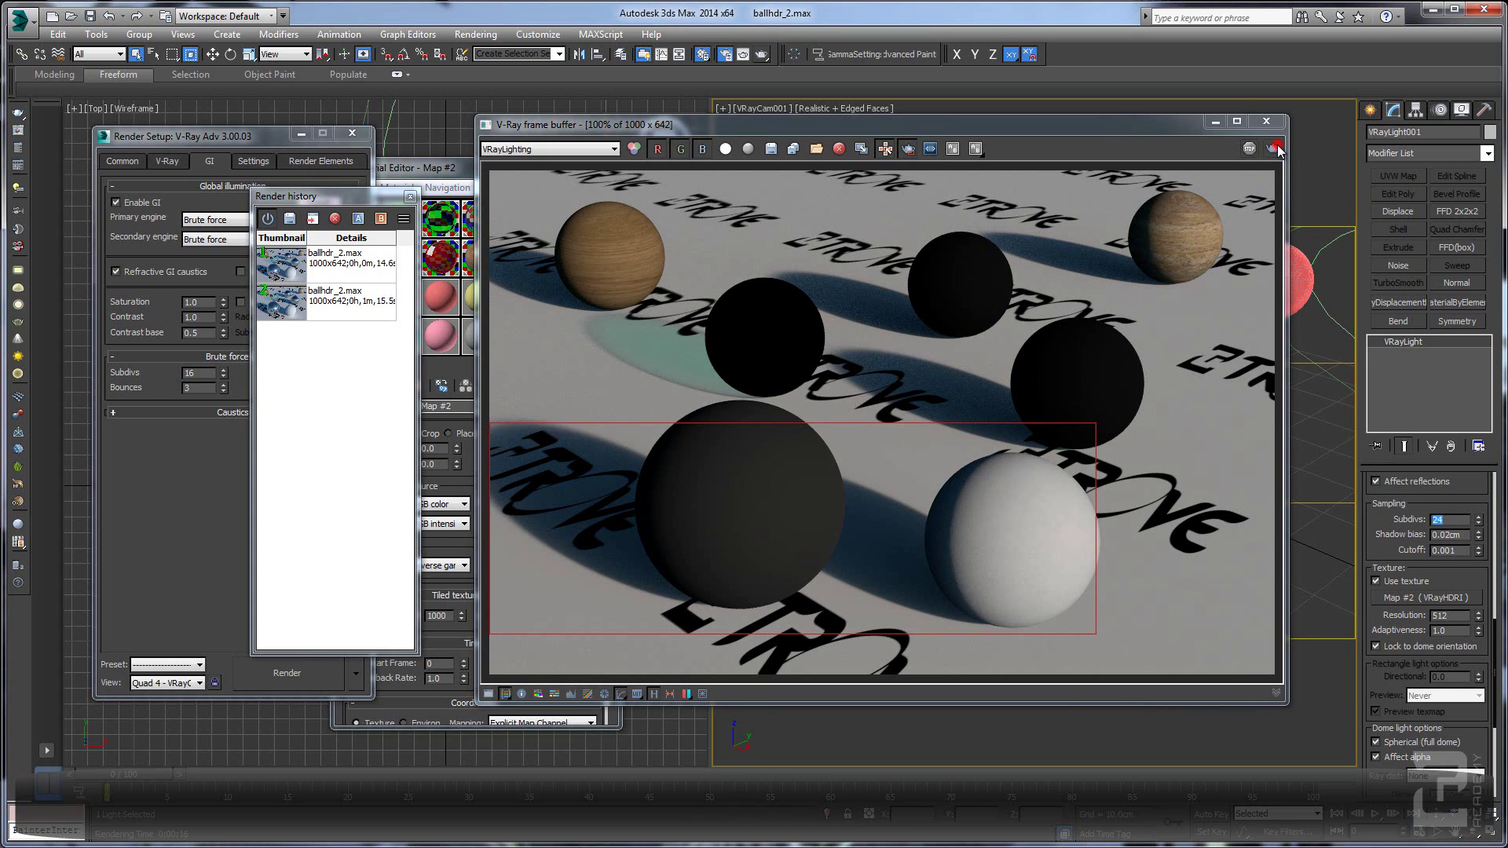
{"action": "left_click", "coordinate": [290, 220]}
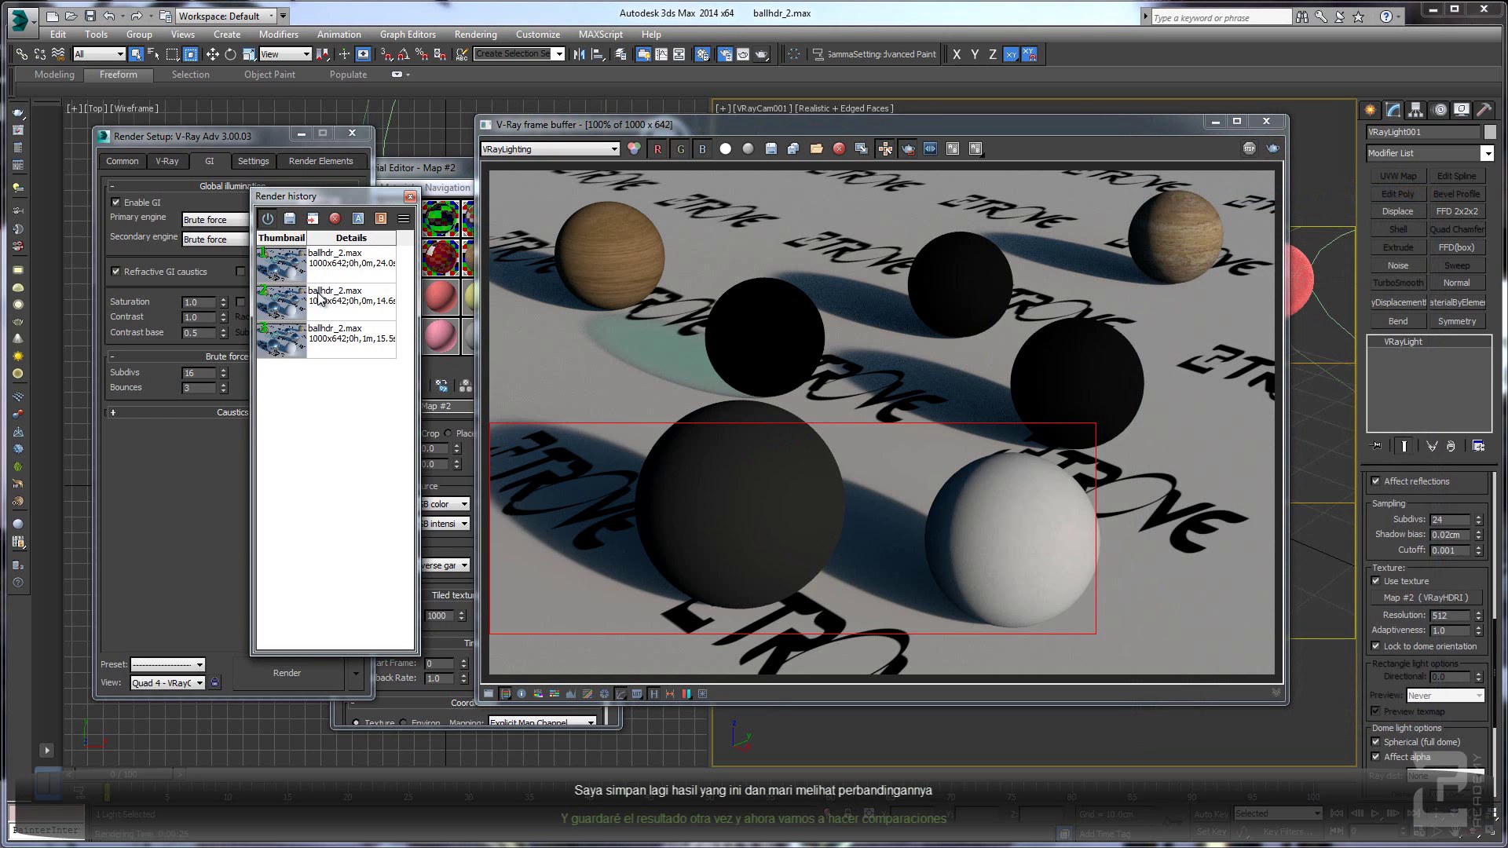
Mark the original 8-subdiv history render as comparison A
{"action": "left_click", "coordinate": [298, 301]}
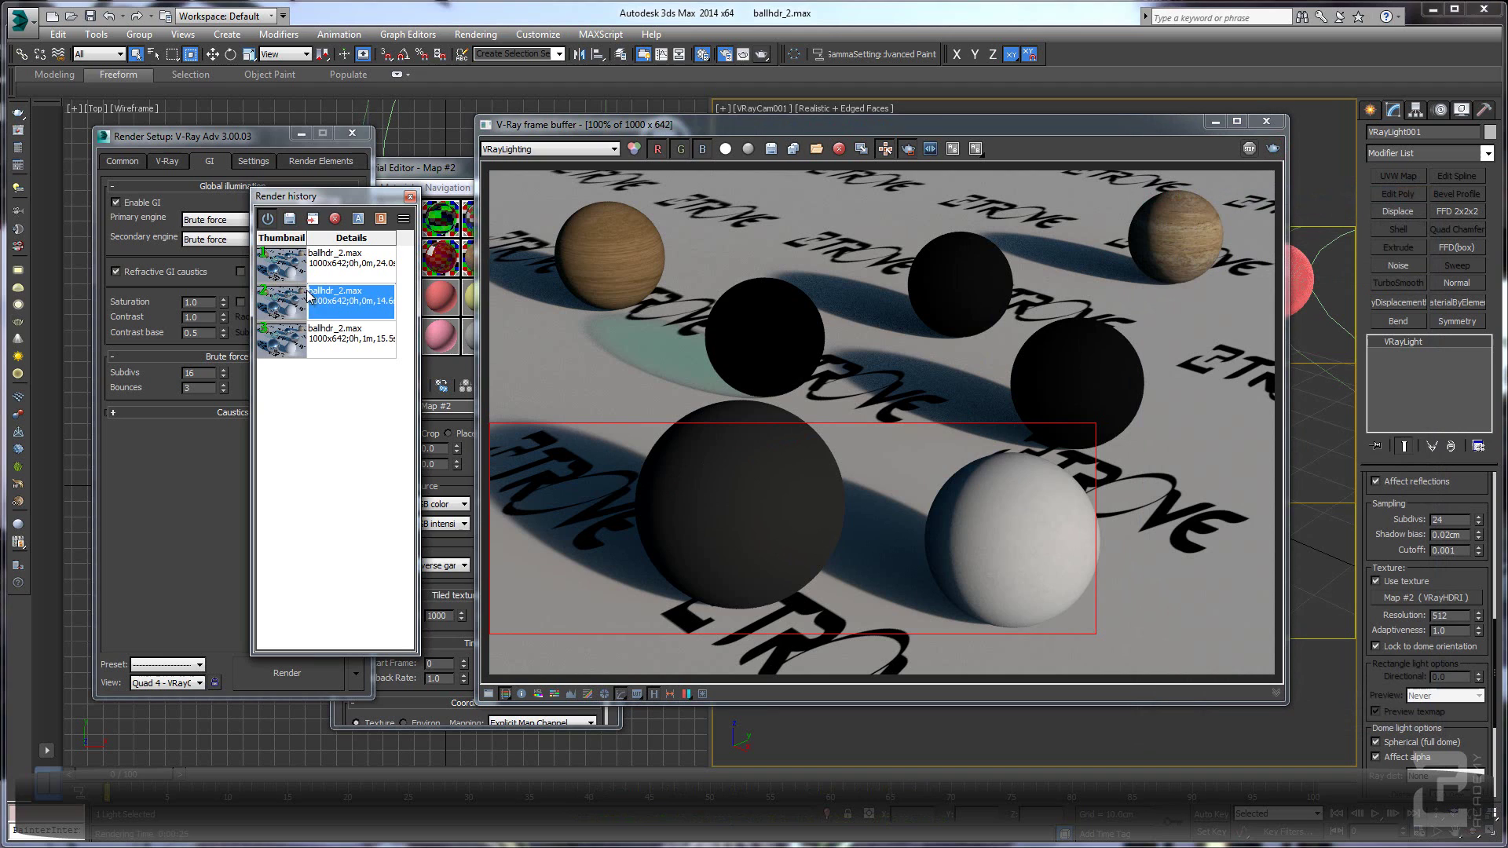
{"action": "left_click", "coordinate": [284, 340]}
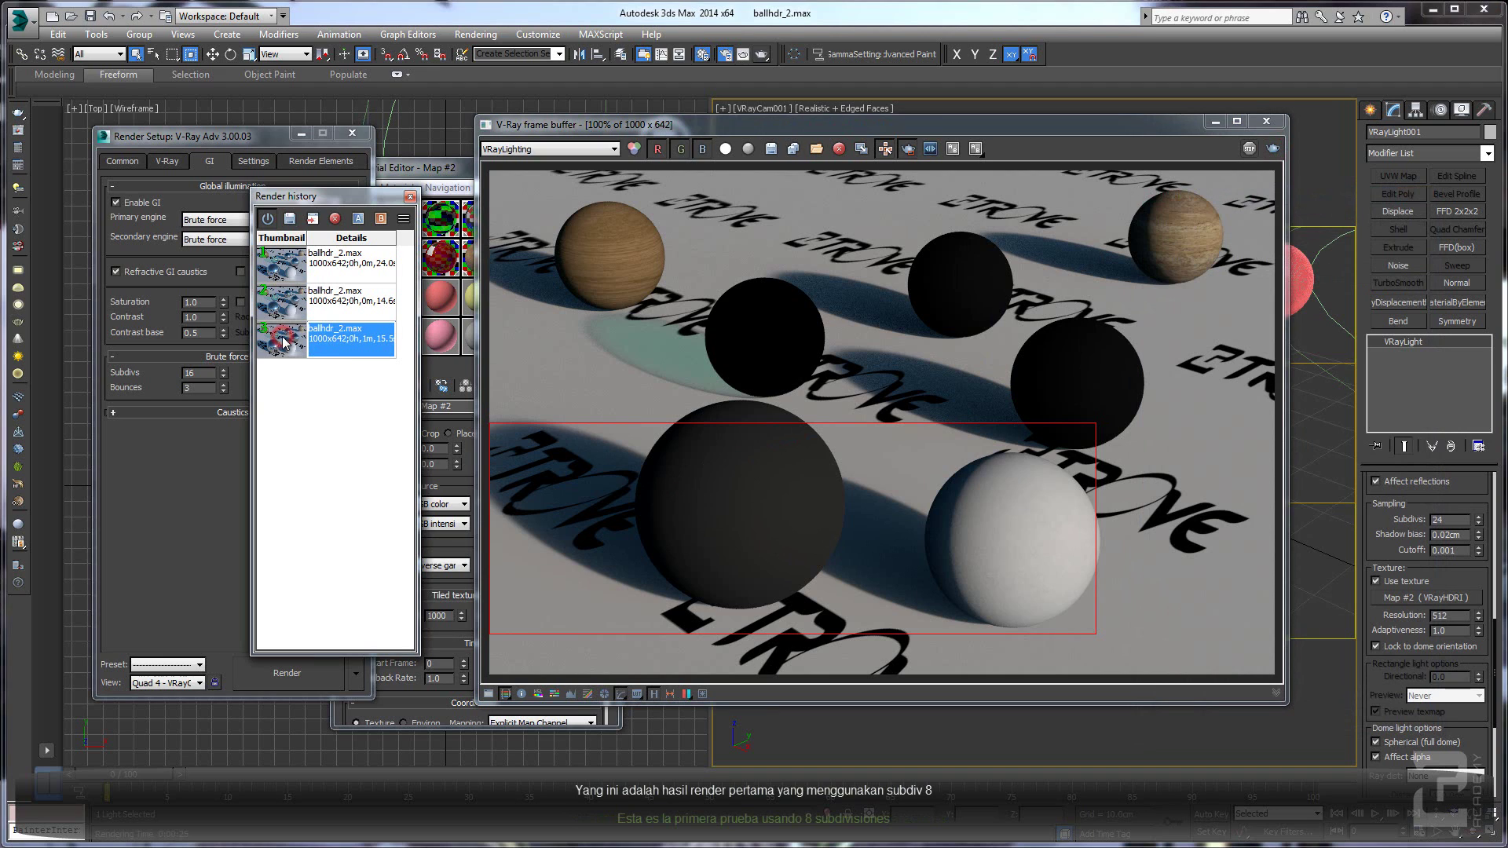
{"action": "left_click", "coordinate": [358, 219]}
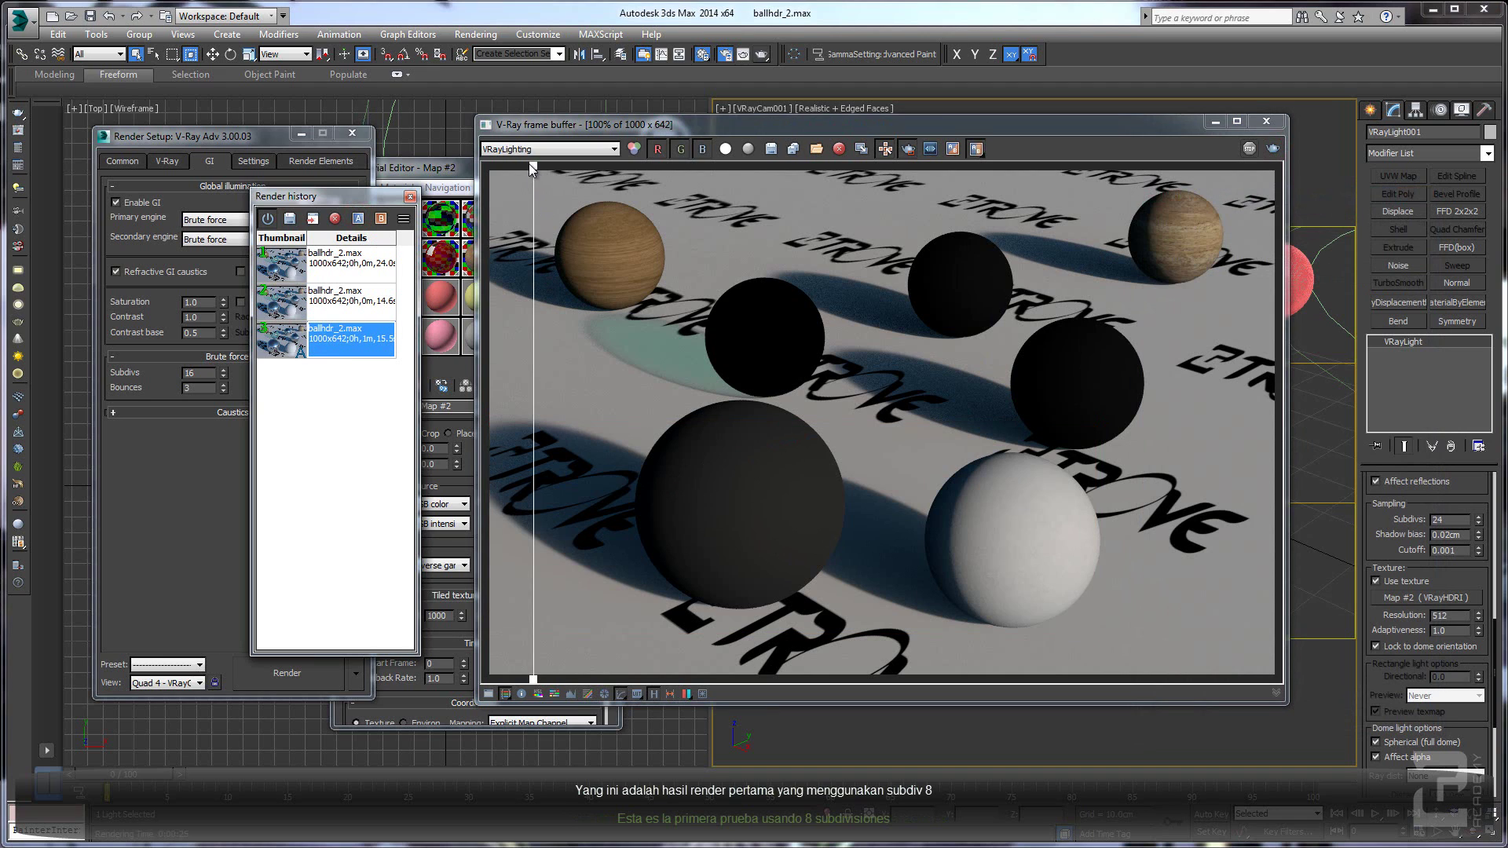
Adjust the A/B split and set the 16-subdiv history render as comparison A
{"action": "left_click_drag", "start_coordinate": [532, 166], "coordinate": [488, 242]}
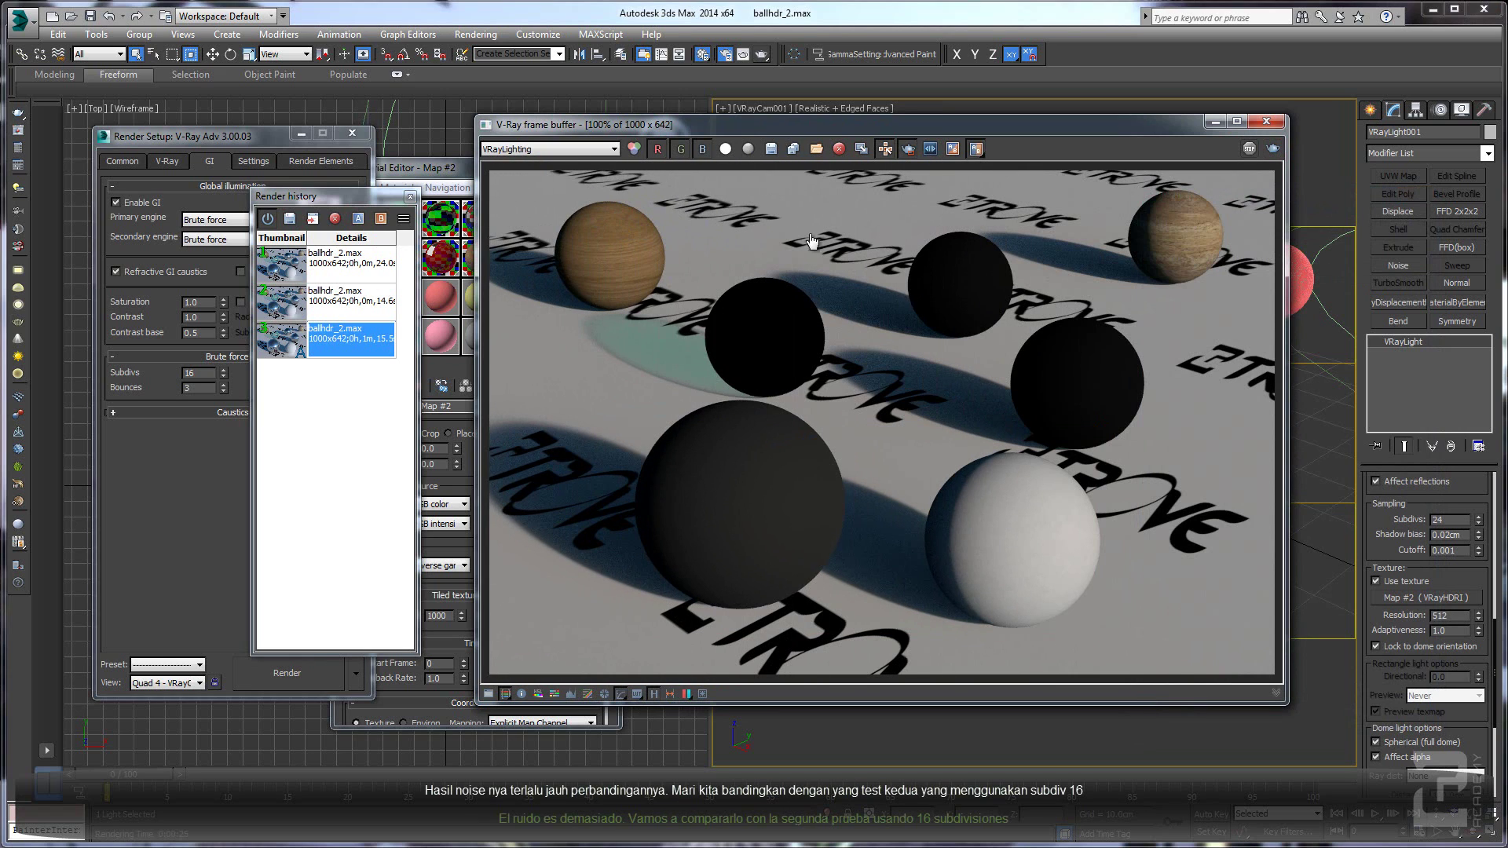
{"action": "mouse_move", "coordinate": [620, 245]}
{"action": "left_mouse_down"}
{"action": "mouse_move", "coordinate": [550, 248]}
{"action": "mouse_move", "coordinate": [636, 251]}
{"action": "left_mouse_up"}
{"action": "left_click", "coordinate": [287, 306]}
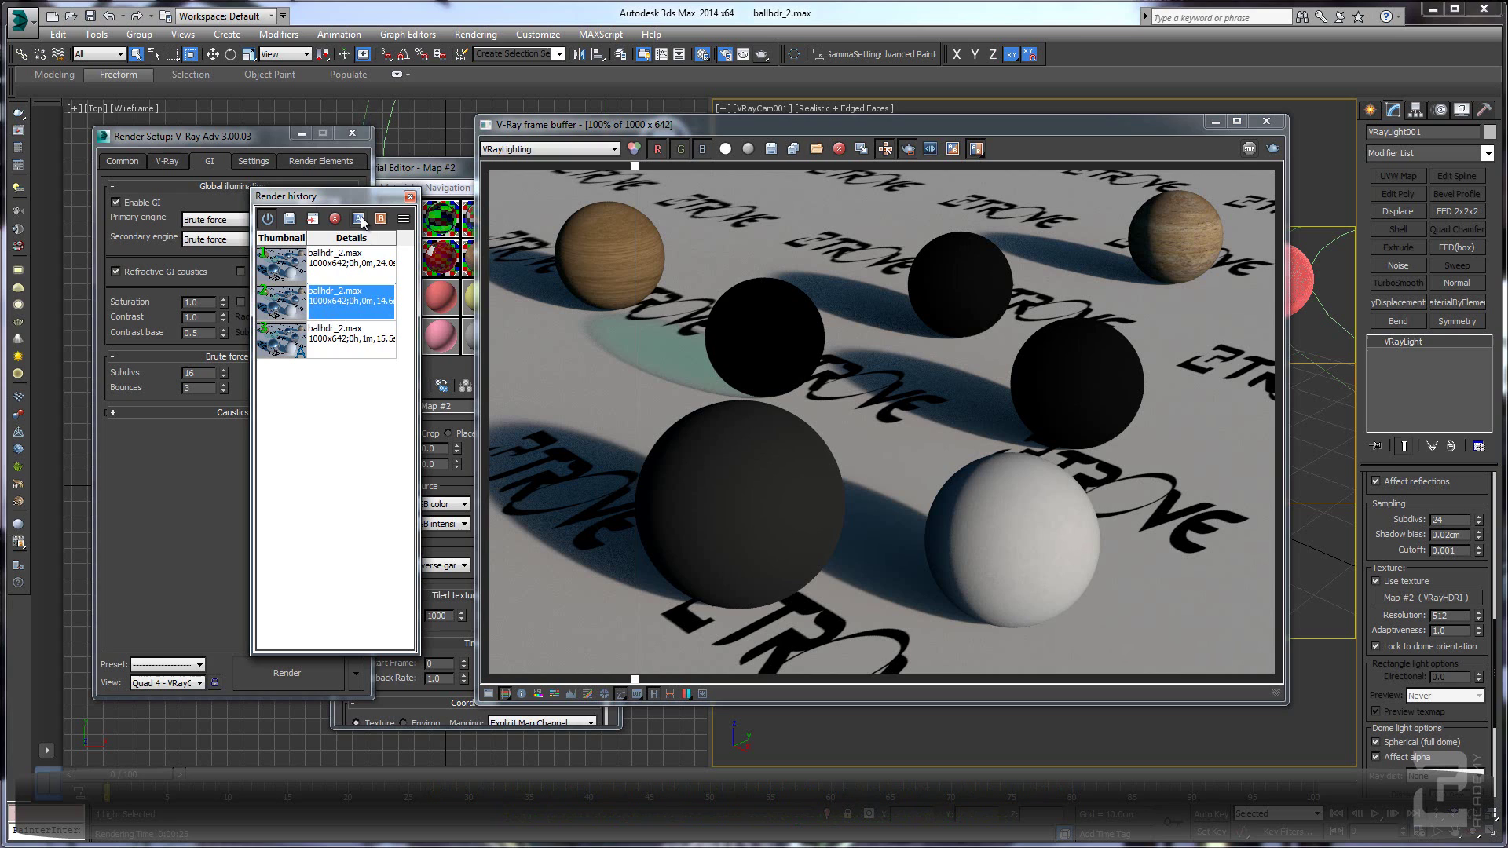
{"action": "left_click", "coordinate": [360, 220]}
Sweep the A/B divider across the spheres and widen the history list to show 24.0 s and 14.6 s times
{"action": "left_click_drag", "start_coordinate": [636, 186], "coordinate": [1009, 233]}
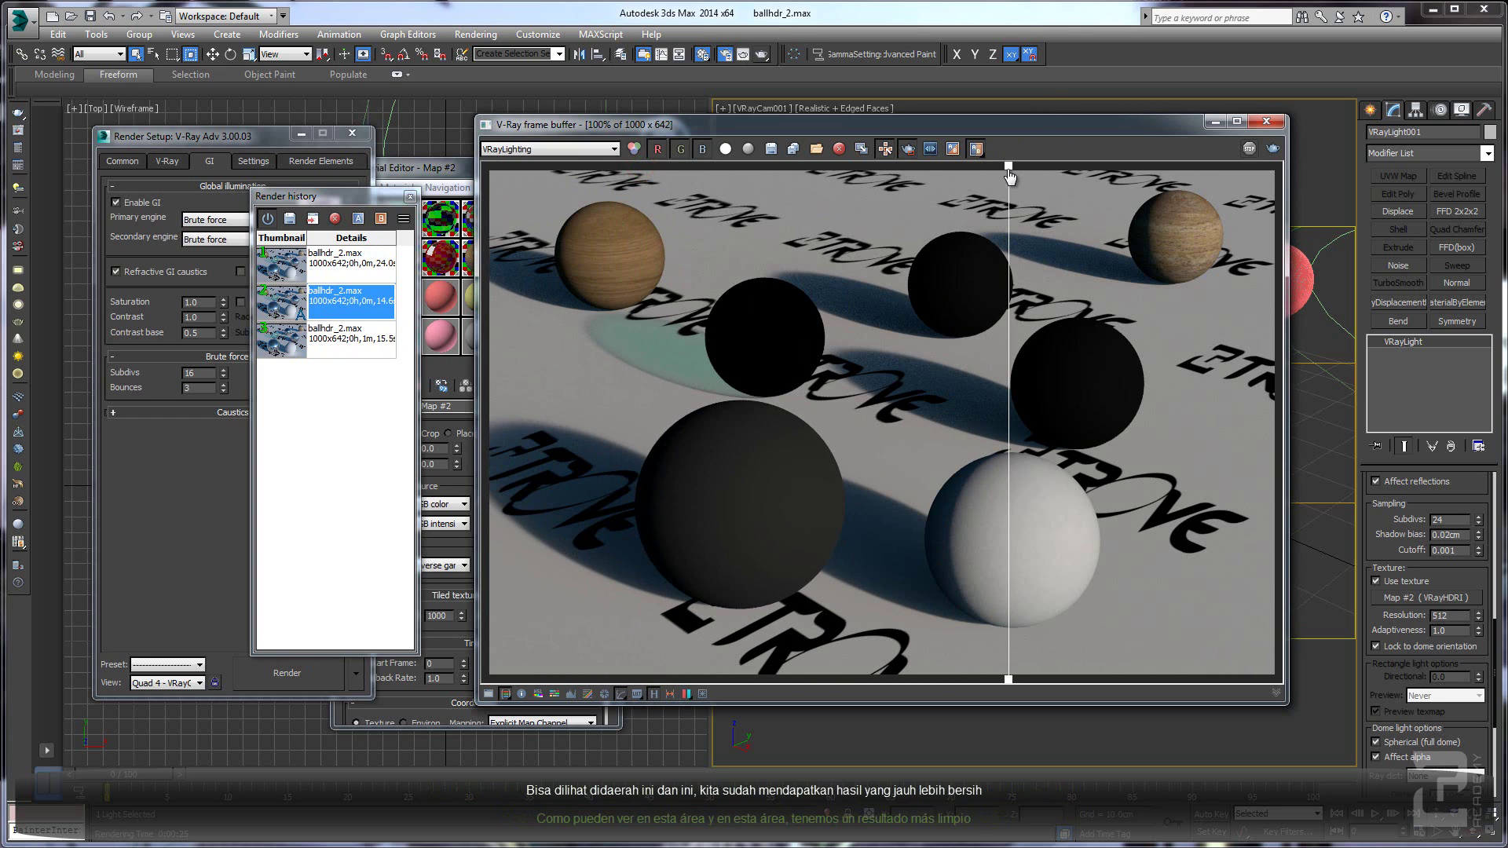
{"action": "left_click_drag", "start_coordinate": [1010, 176], "coordinate": [501, 254]}
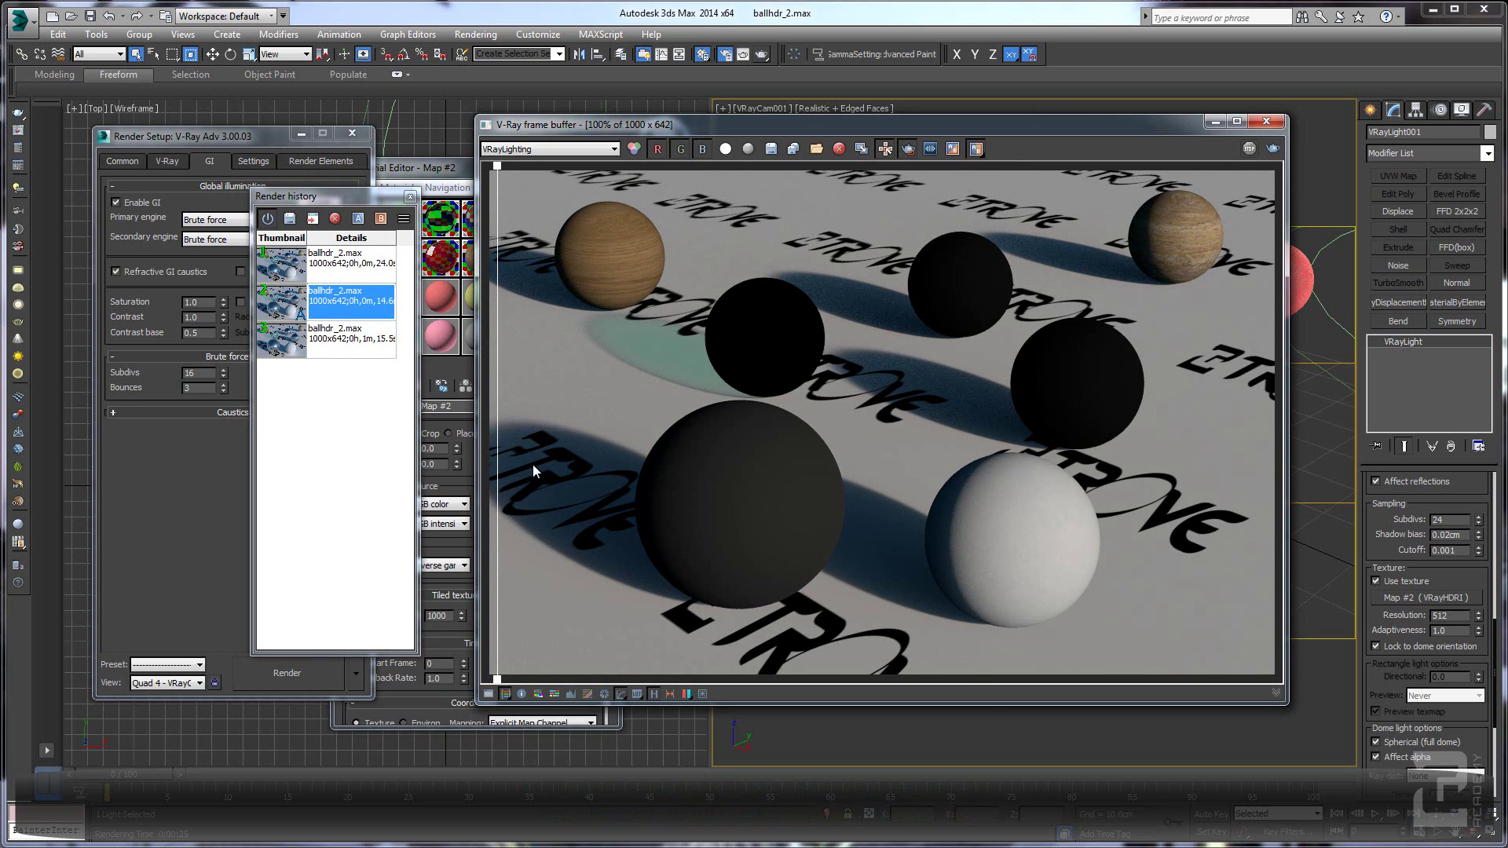
{"action": "left_click_drag", "start_coordinate": [496, 166], "coordinate": [581, 166]}
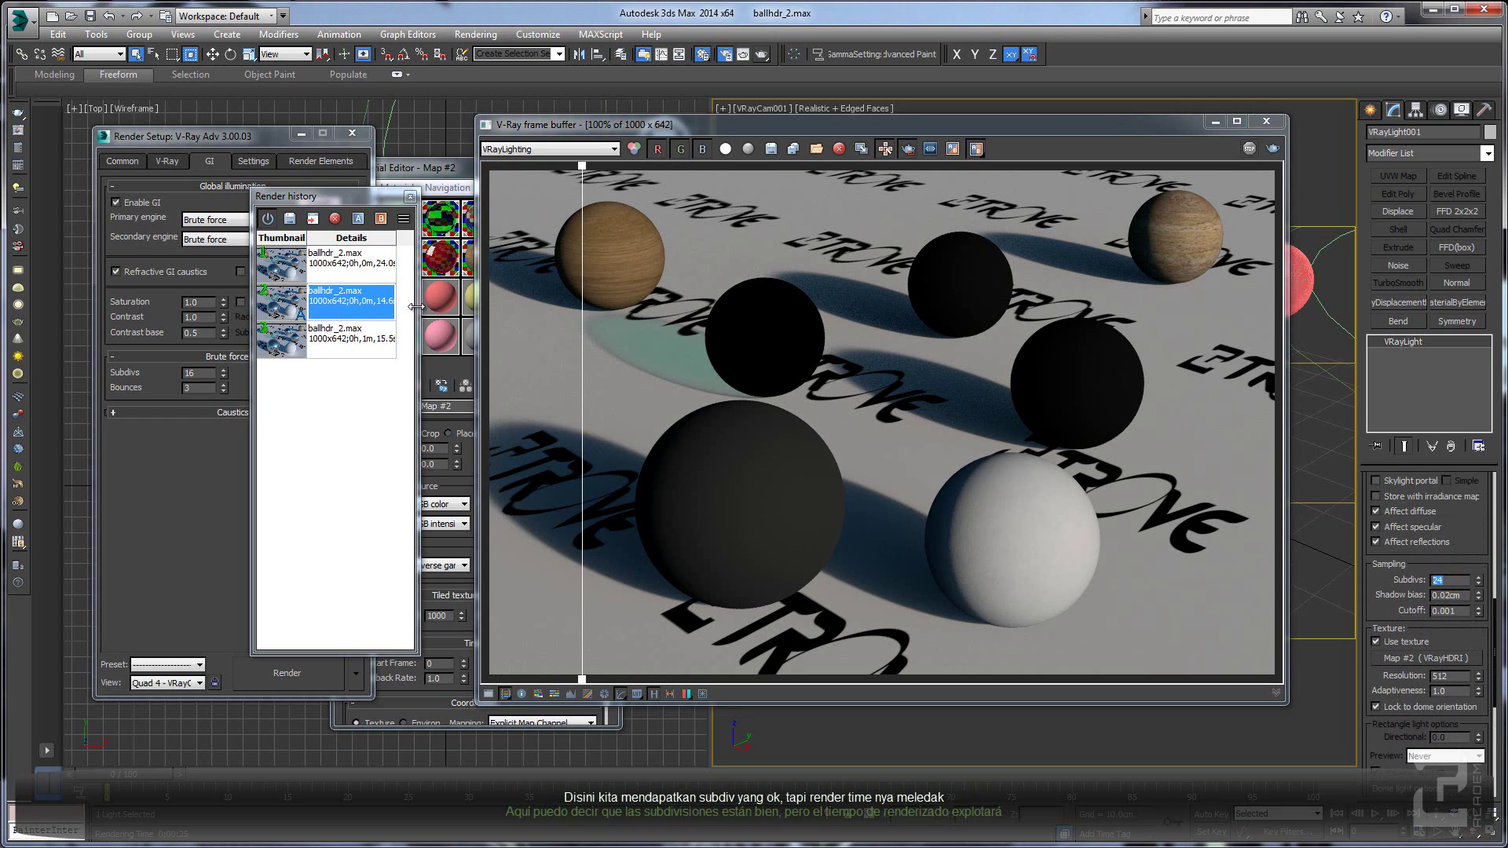
{"action": "left_click_drag", "start_coordinate": [416, 307], "coordinate": [456, 307]}
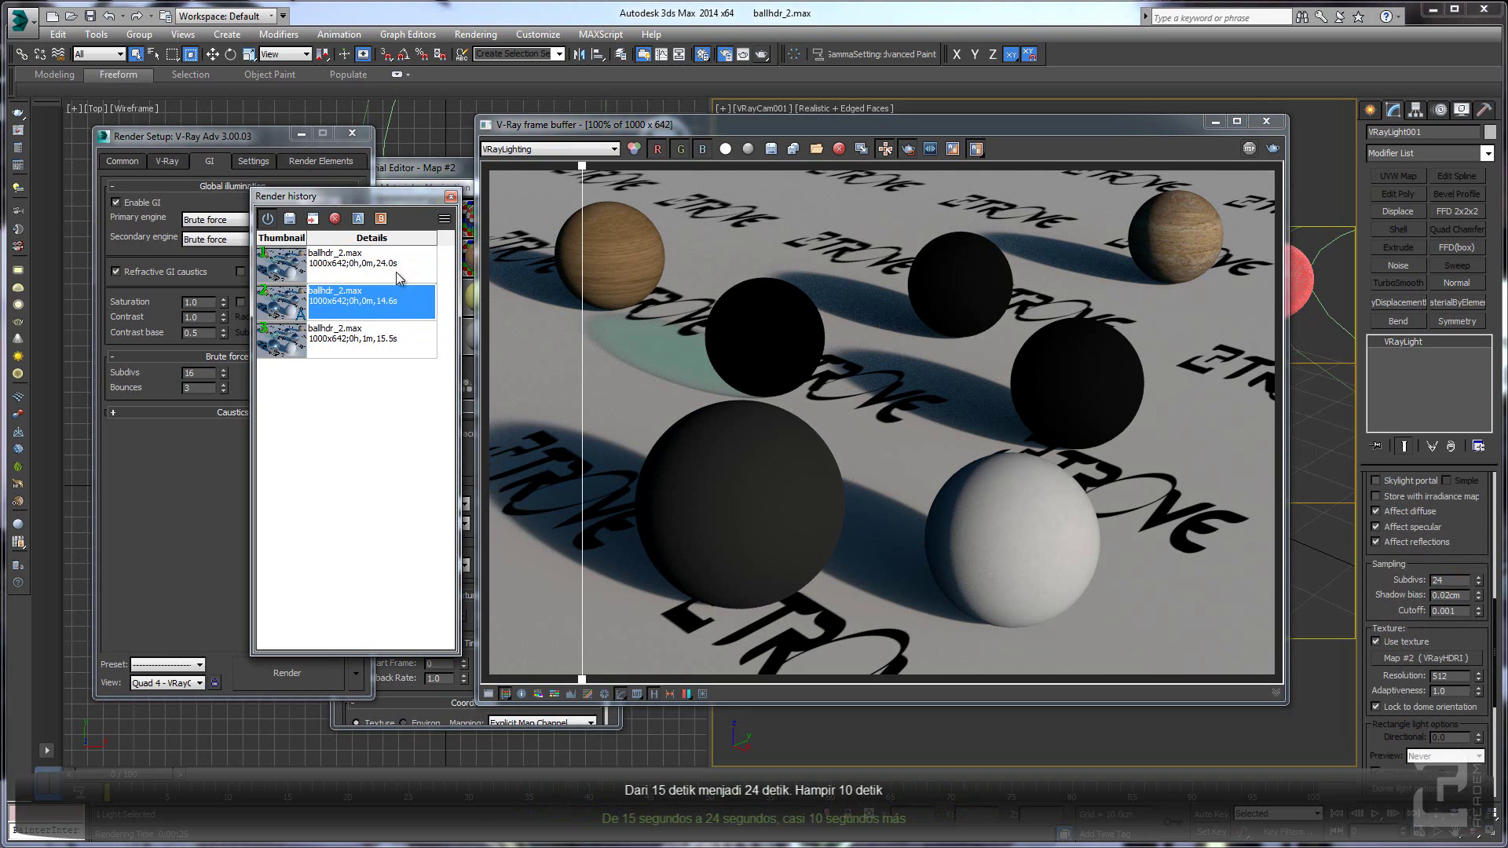
Change the dome light's Subdivs from 24 to 20 and render the scene again
{"action": "double_click", "coordinate": [1444, 580]}
{"action": "double_click", "coordinate": [1444, 580]}
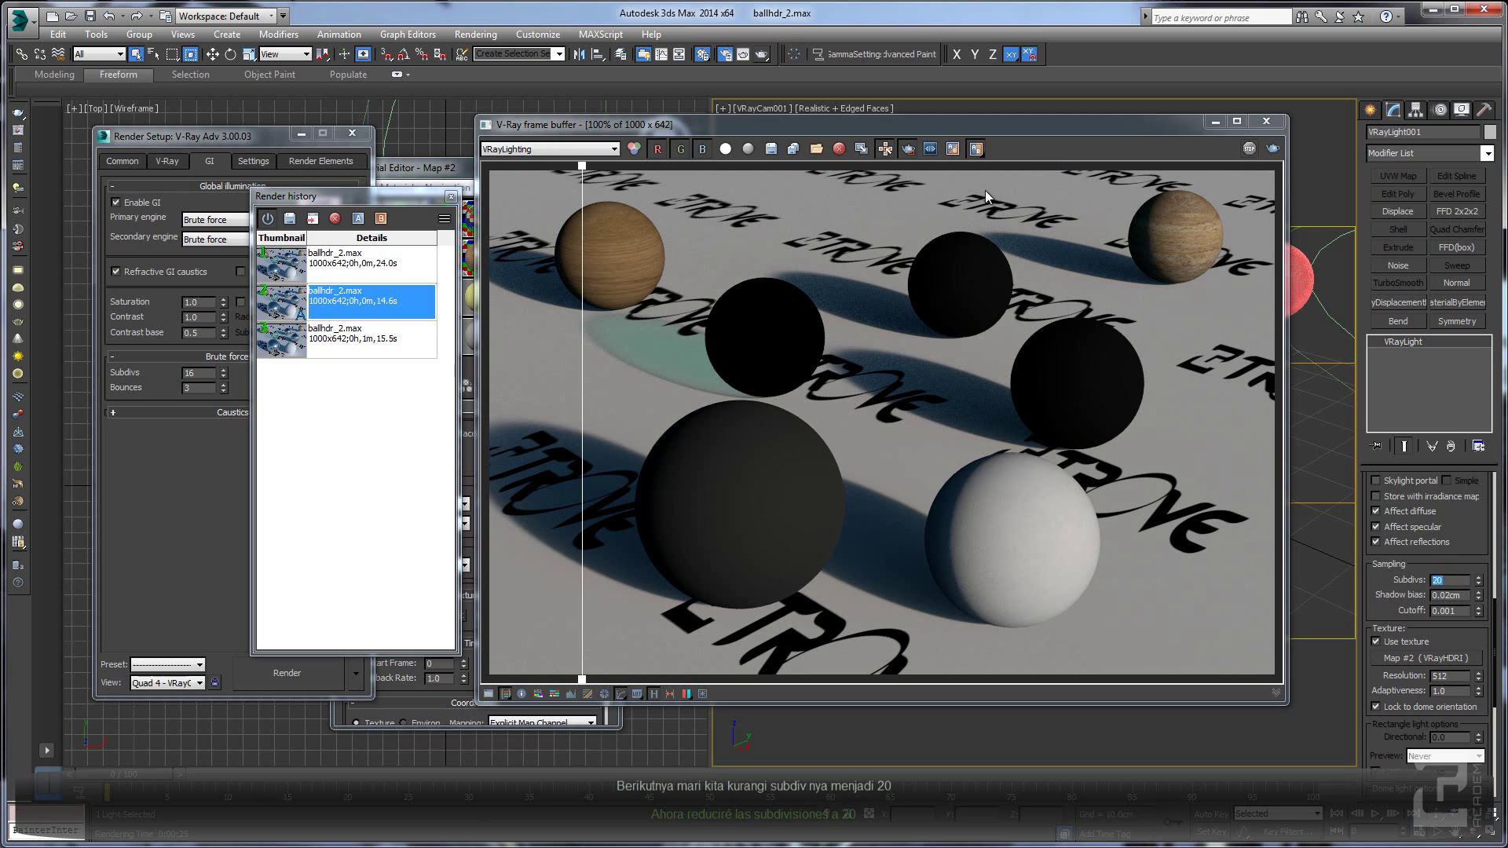
{"action": "left_click", "coordinate": [1273, 151]}
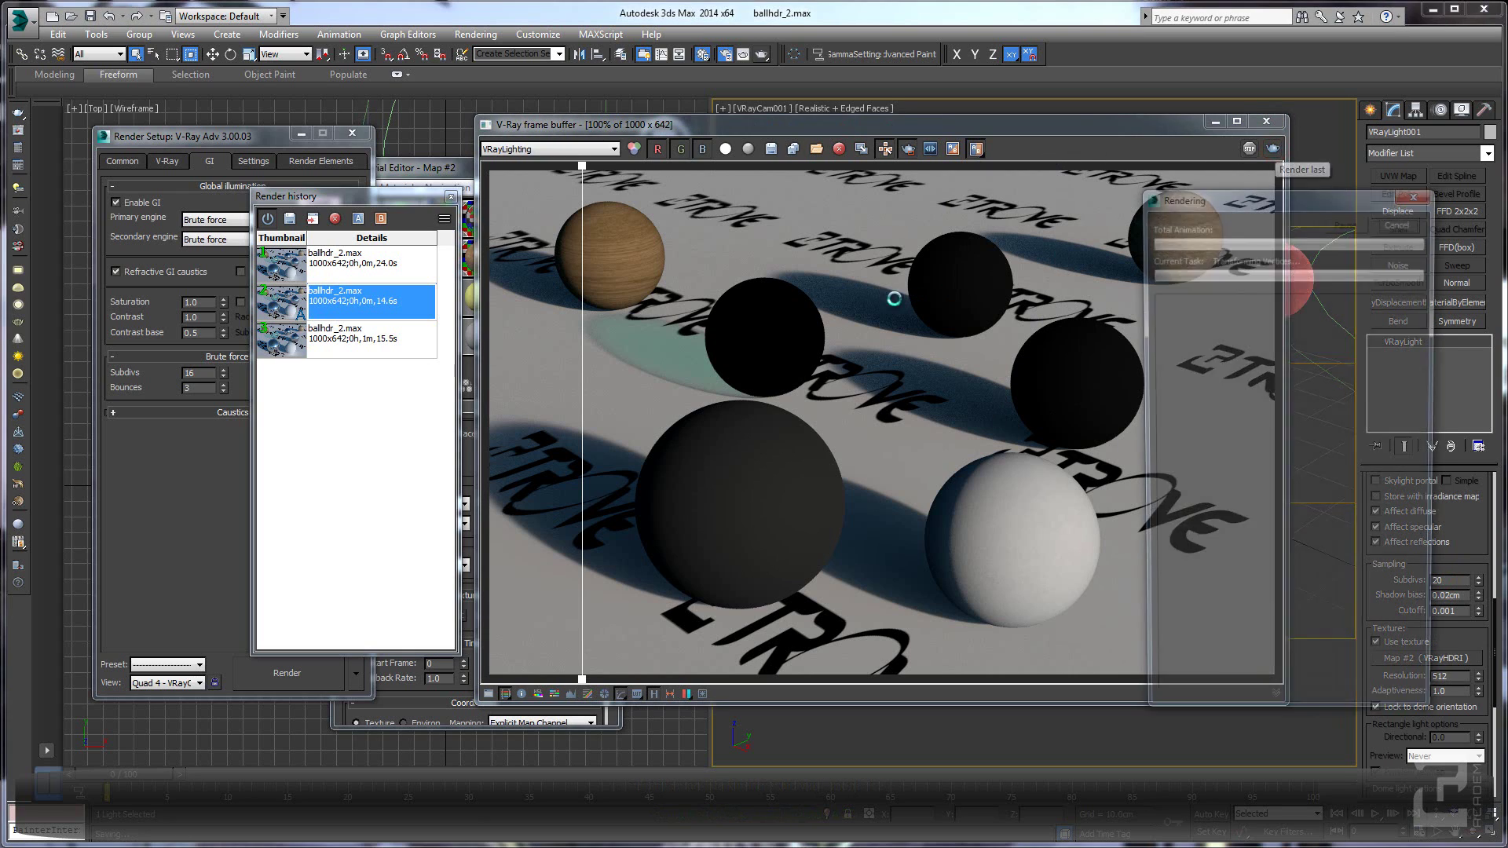